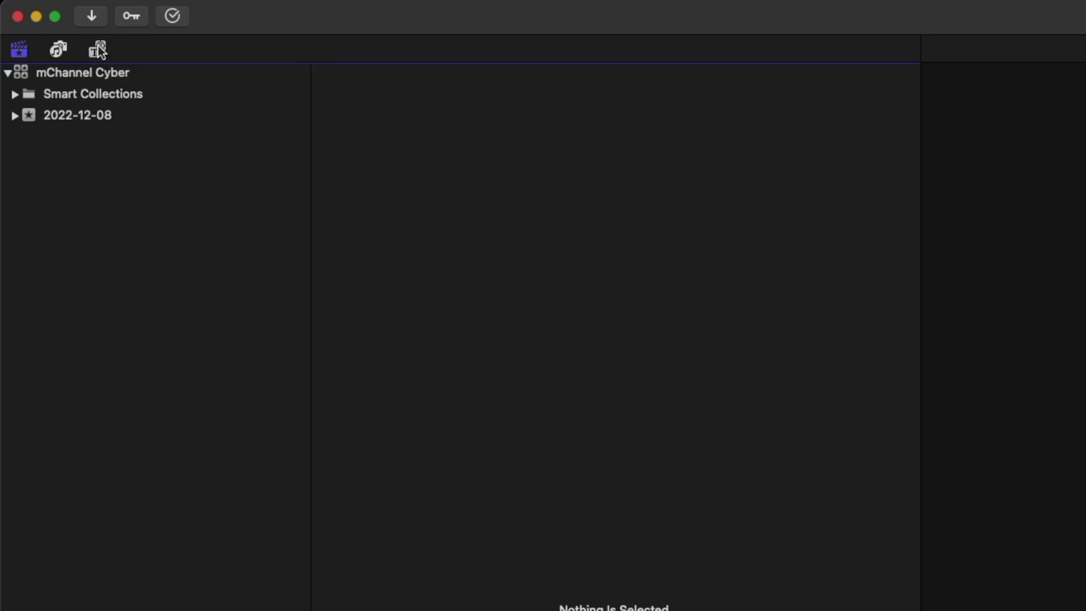
Step: Browse the mChannel Cyber titles, then its transitions, and preview Transition 02
{"action": "left_click", "coordinate": [98, 50]}
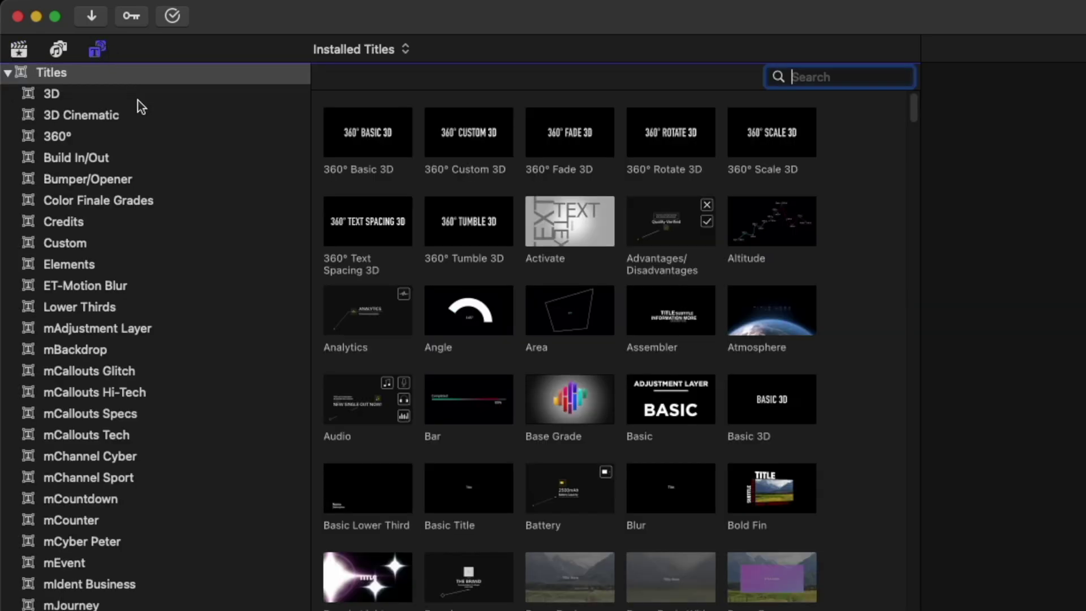
{"action": "left_click", "coordinate": [129, 458]}
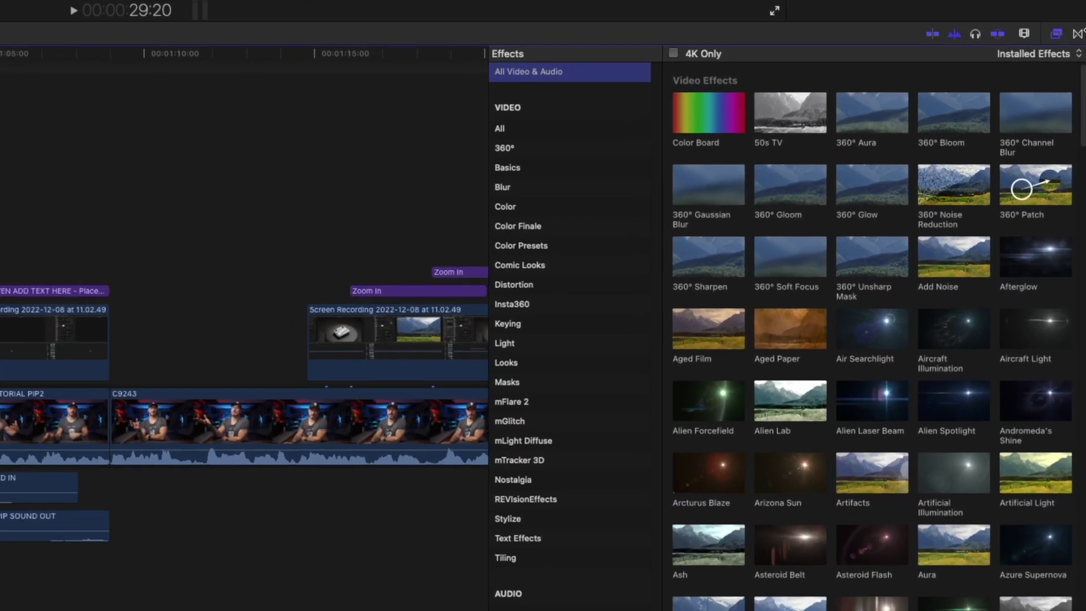
{"action": "left_click", "coordinate": [1079, 34]}
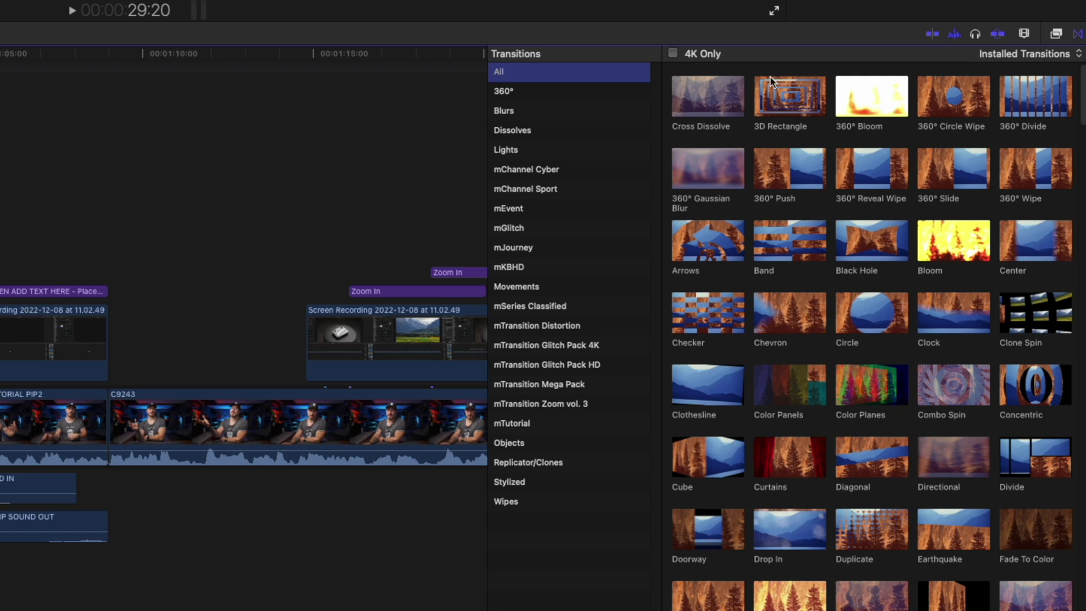
{"action": "left_click", "coordinate": [547, 174]}
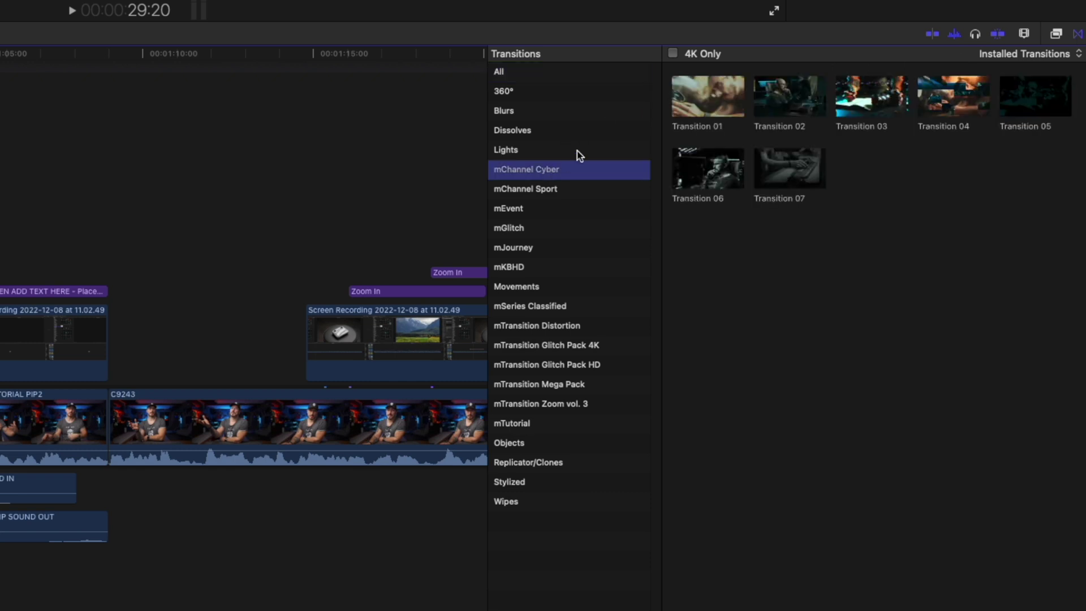
{"action": "left_click", "coordinate": [785, 100]}
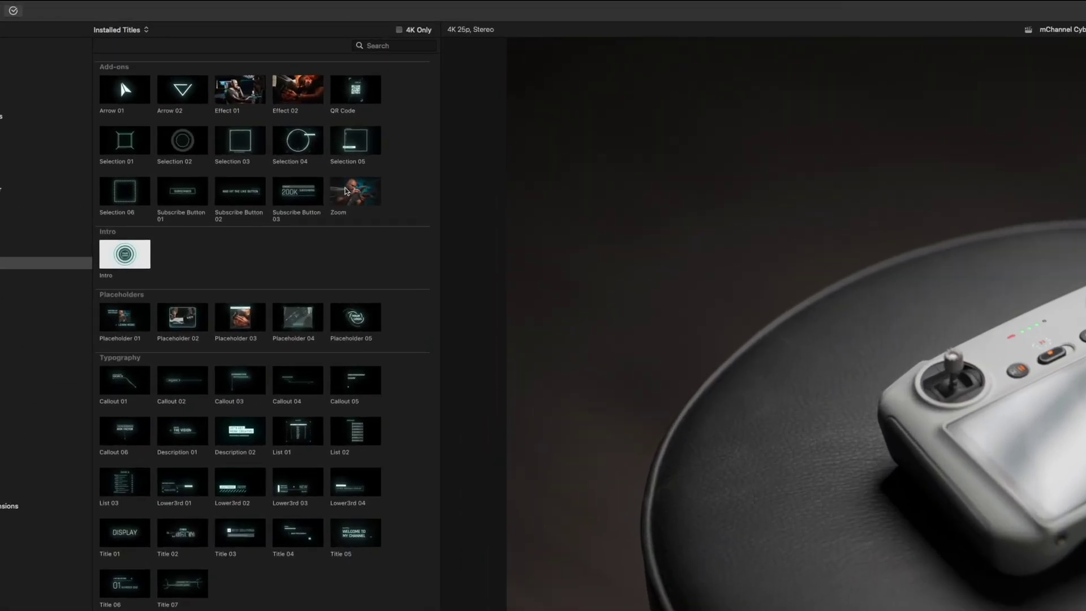
Step: Place the Zoom title above the drone-controller clip and play back its zoom effect
{"action": "left_click", "coordinate": [230, 108]}
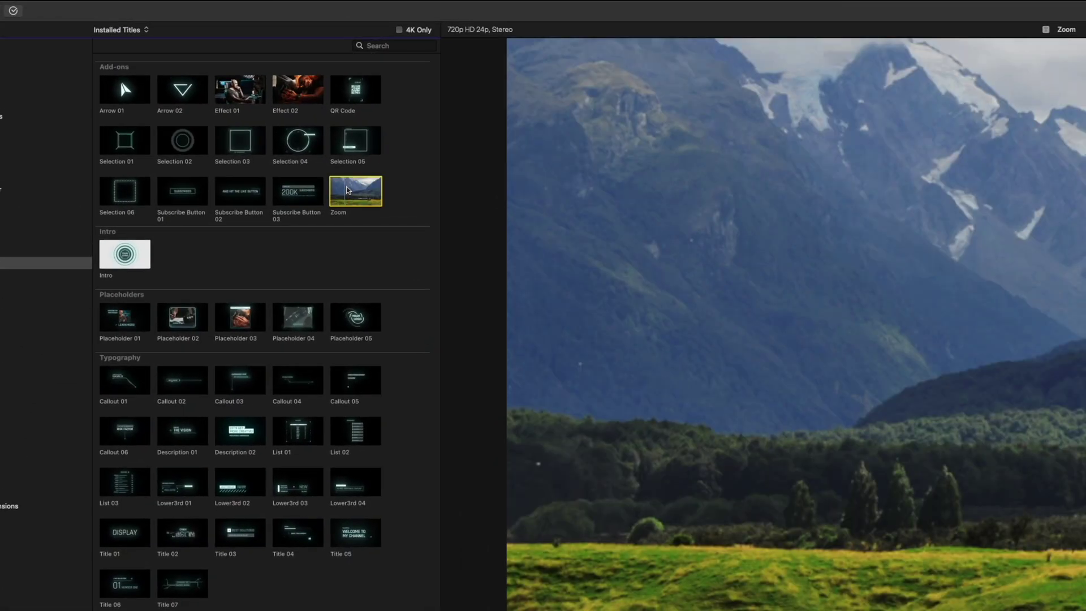
{"action": "left_click_drag", "start_coordinate": [349, 190], "coordinate": [368, 610]}
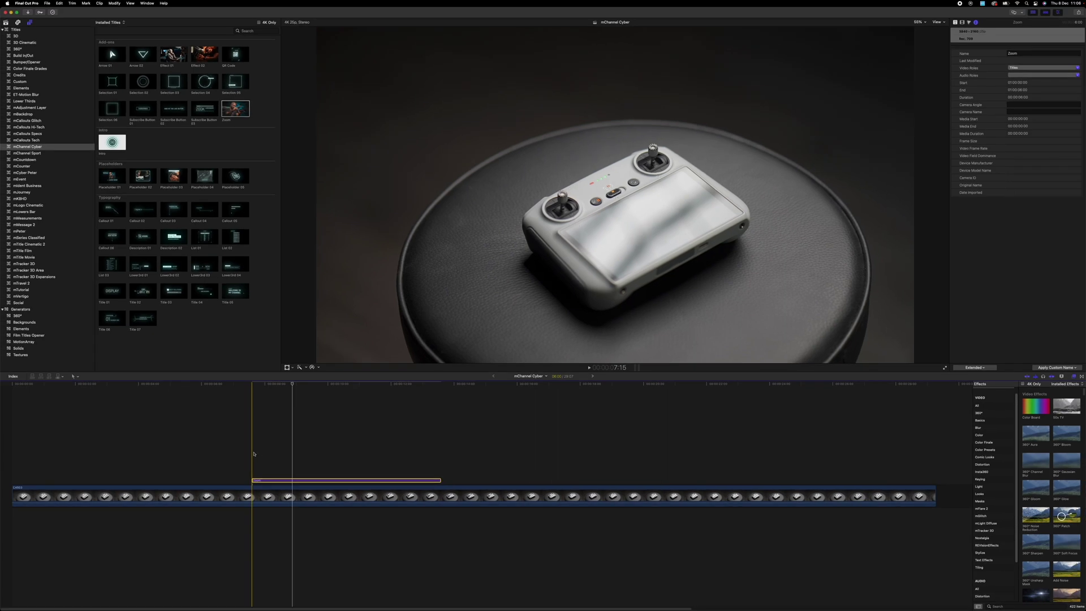
{"action": "key", "text": "space"}
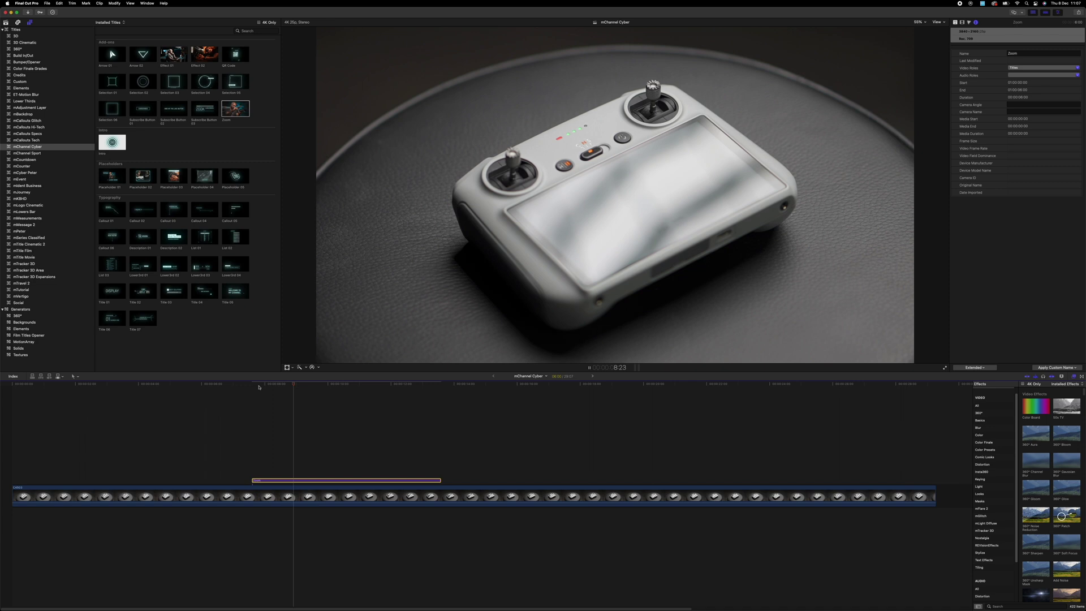
{"action": "key", "text": "space"}
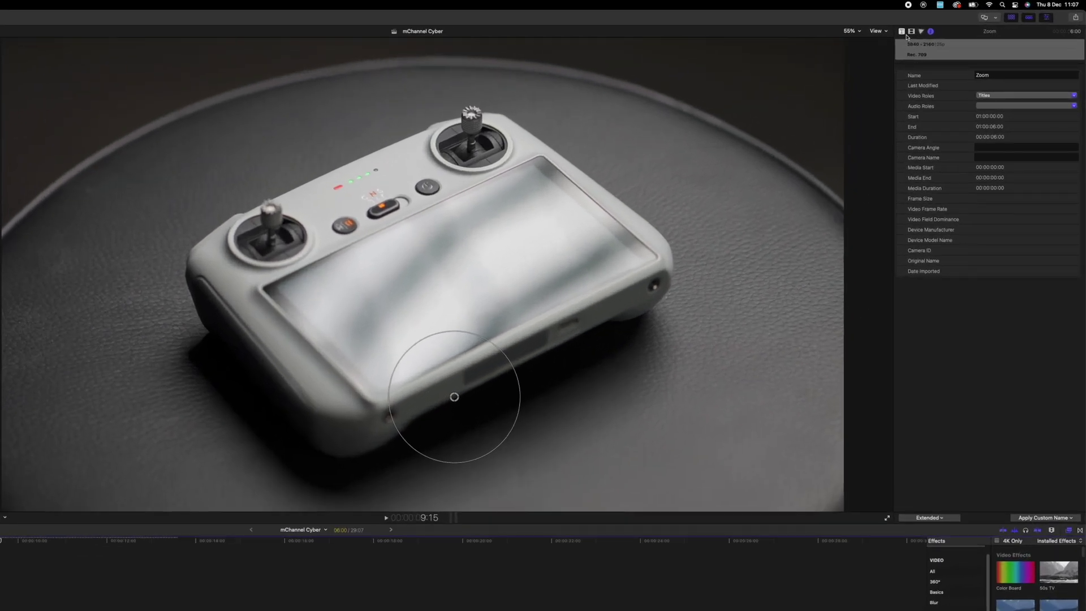
Step: Raise the Zoom title's Content Scale toward 2000 and aim its focus at the joystick
{"action": "left_click", "coordinate": [901, 32]}
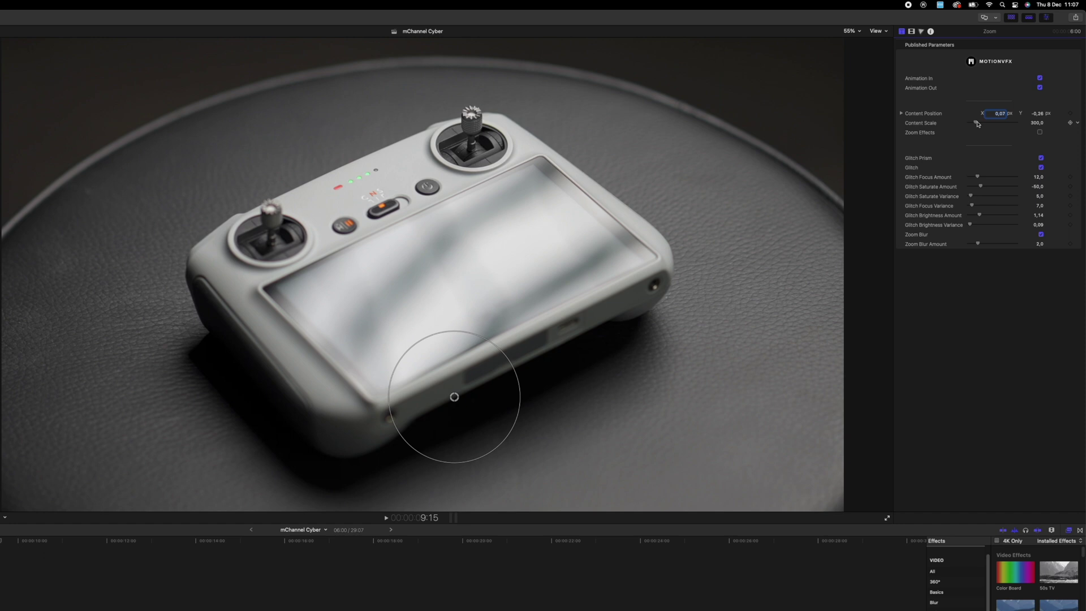
{"action": "left_click_drag", "start_coordinate": [979, 124], "coordinate": [1006, 134]}
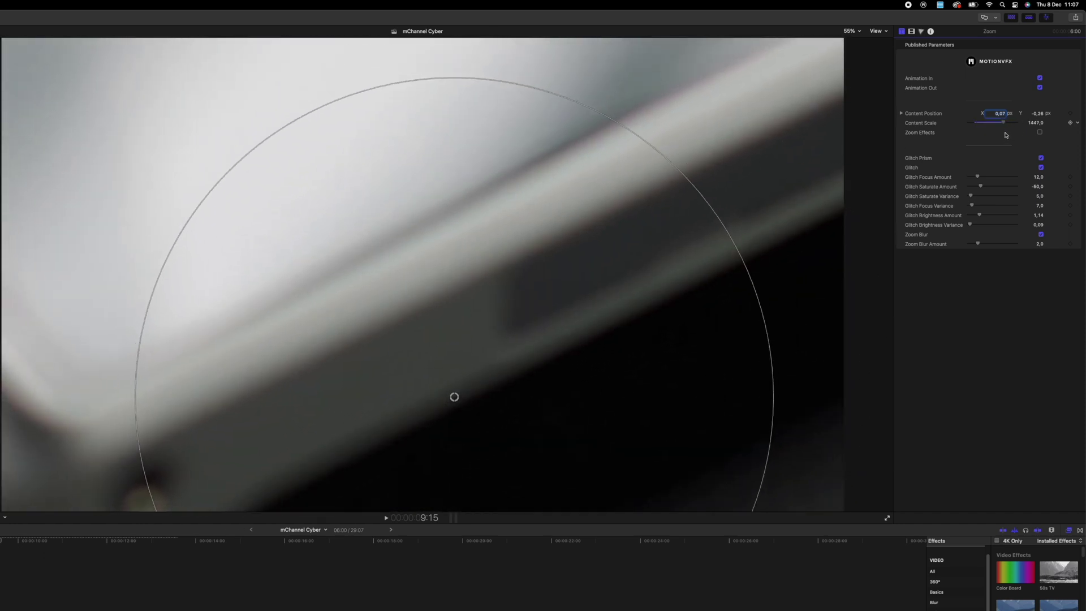
{"action": "left_click_drag", "start_coordinate": [454, 396], "coordinate": [469, 216]}
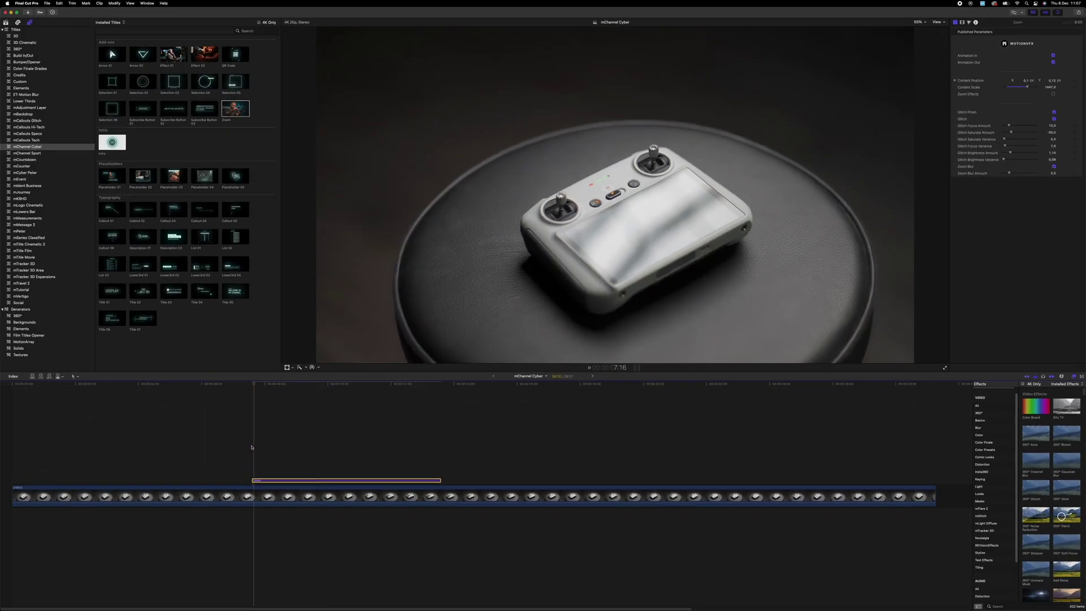
Step: Duplicate the Zoom title just above the original and shift the copy slightly earlier
{"action": "key", "text": "space"}
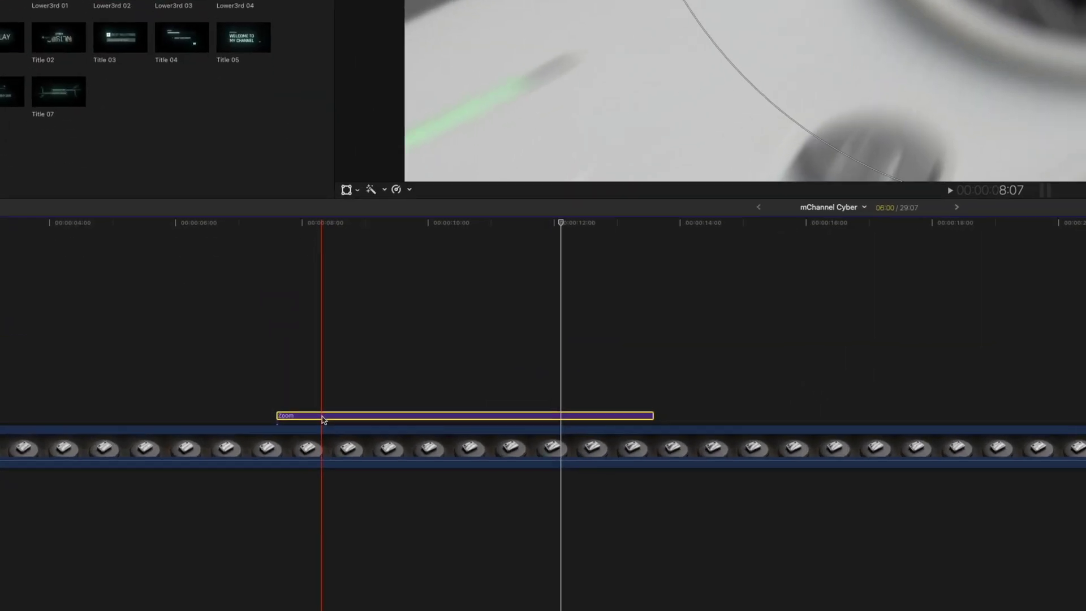
{"action": "left_click_drag", "start_coordinate": [274, 480], "coordinate": [341, 467], "text": "alt"}
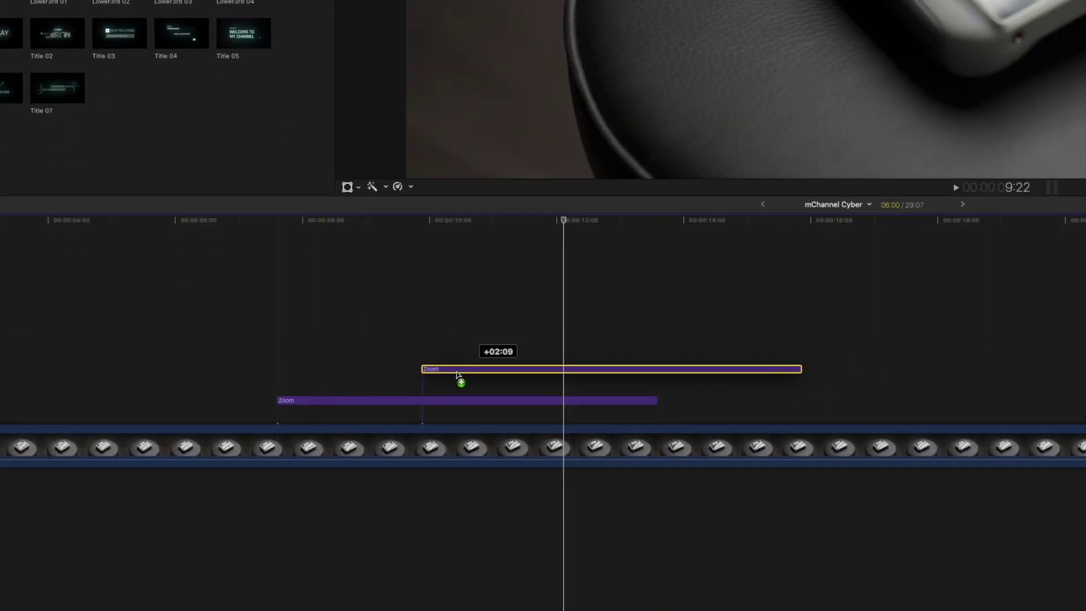
{"action": "left_click_drag", "start_coordinate": [457, 374], "coordinate": [399, 395], "text": "alt"}
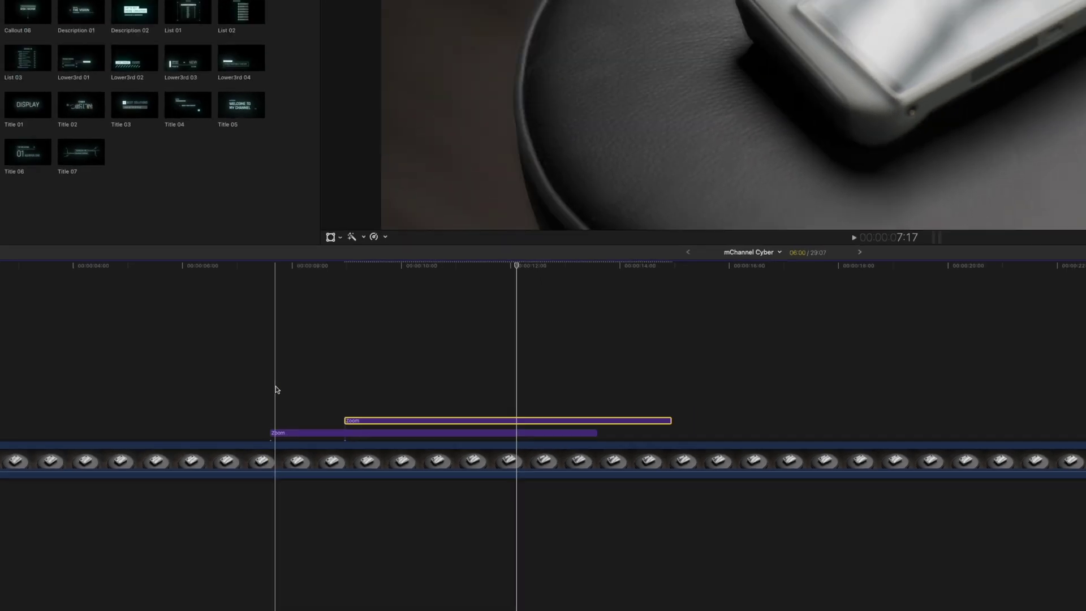
{"action": "key", "text": "space"}
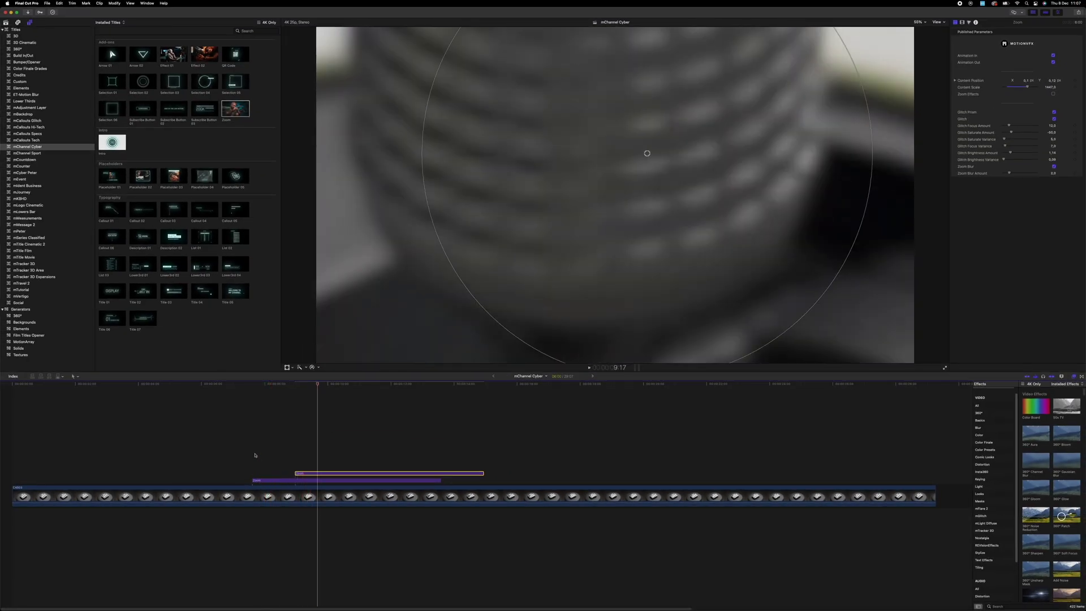
{"action": "key", "text": "shift+comma"}
Step: Set the lower Zoom title's Content Scale to 205 and replay the stacked zooms
{"action": "left_click", "coordinate": [275, 480]}
{"action": "left_click_drag", "start_coordinate": [1006, 87], "coordinate": [1009, 87]}
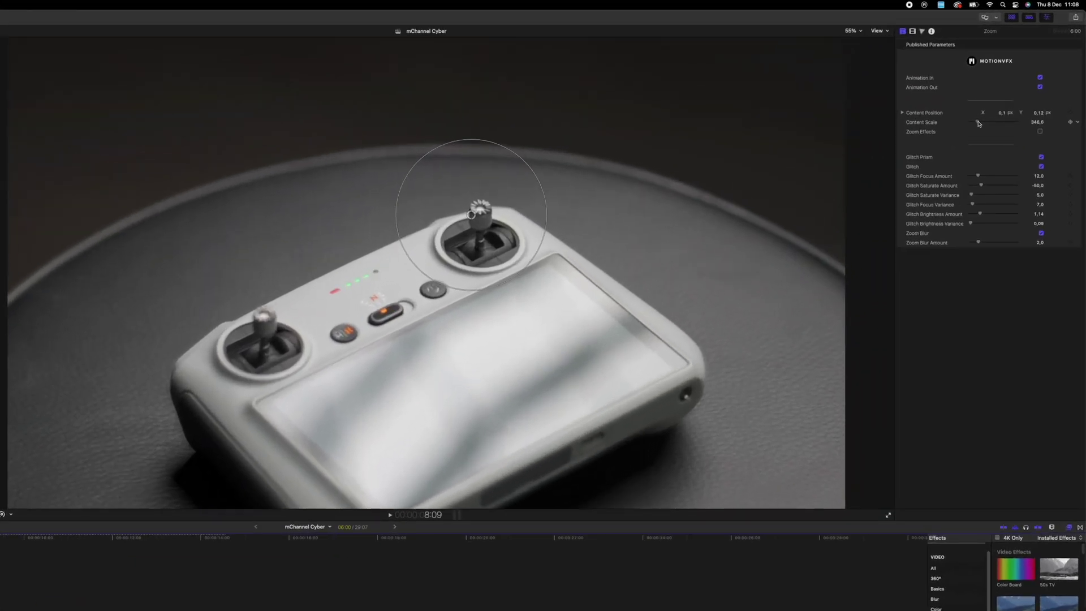
{"action": "left_click_drag", "start_coordinate": [978, 123], "coordinate": [973, 122]}
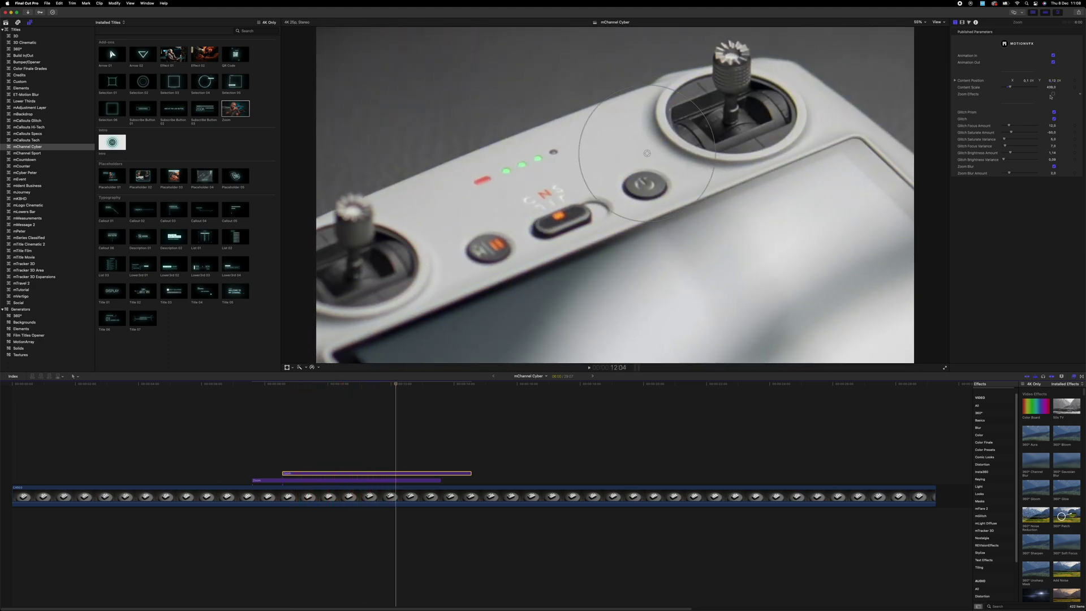
{"action": "key", "text": "space"}
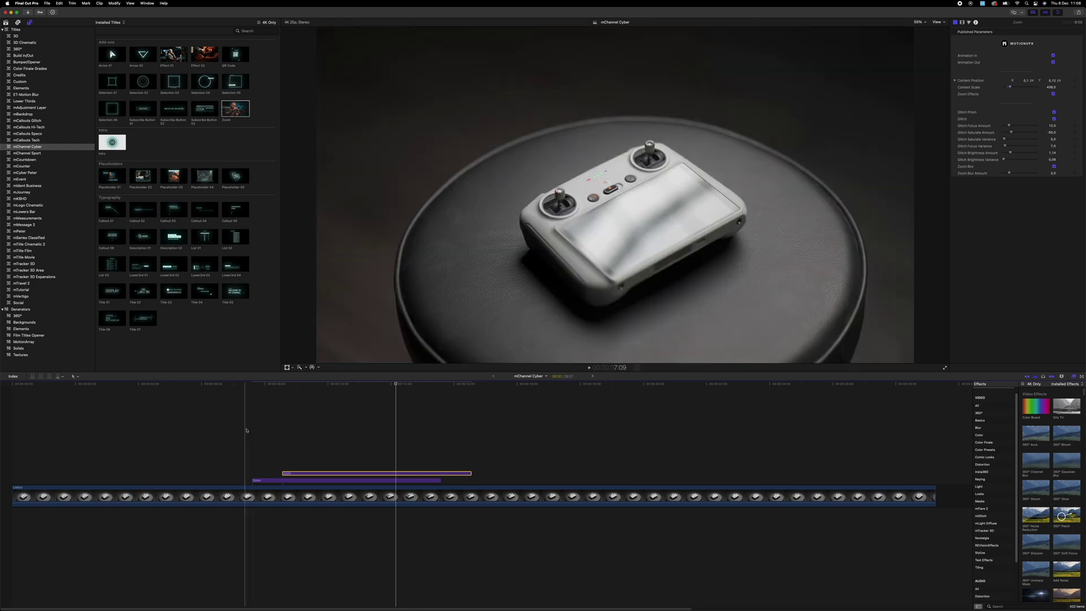
{"action": "key", "text": "space"}
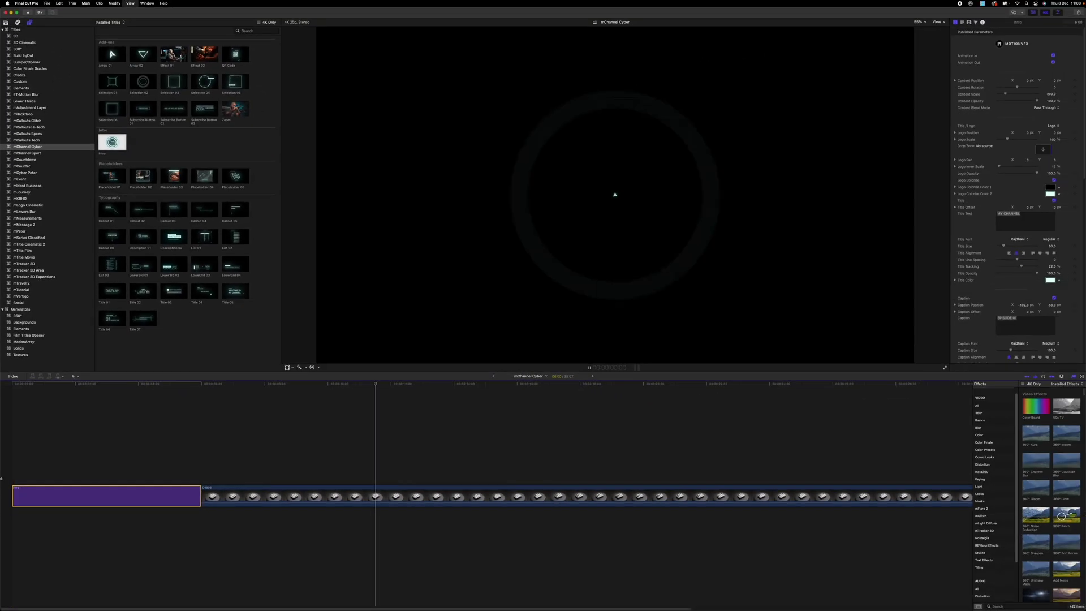
Step: Play the Intro title, then select it to show its parameters in the Inspector
{"action": "key", "text": "space"}
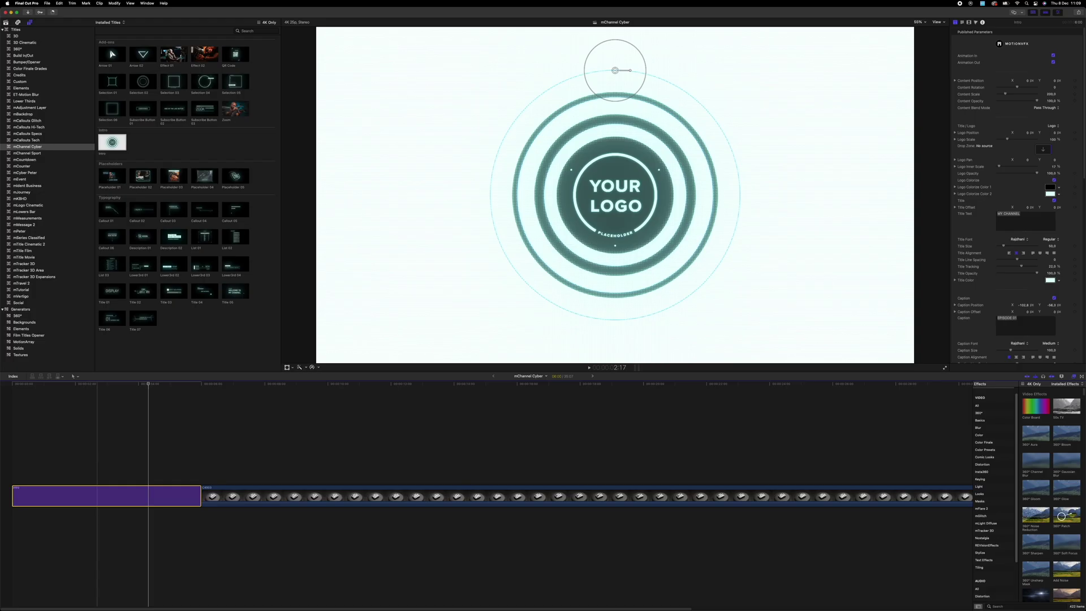
{"action": "left_click", "coordinate": [97, 452]}
{"action": "left_click", "coordinate": [92, 503]}
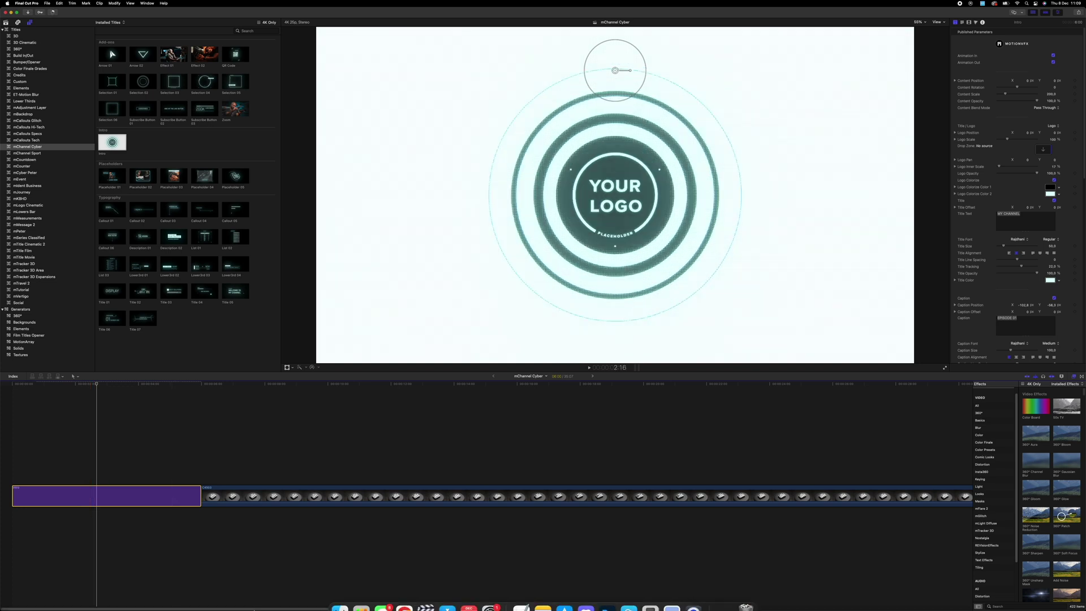
Step: Bring PL - Logo-12.png from Finder into the timeline under the Intro title
{"action": "left_click", "coordinate": [336, 608]}
{"action": "left_click_drag", "start_coordinate": [858, 286], "coordinate": [45, 551]}
{"action": "left_click", "coordinate": [42, 516]}
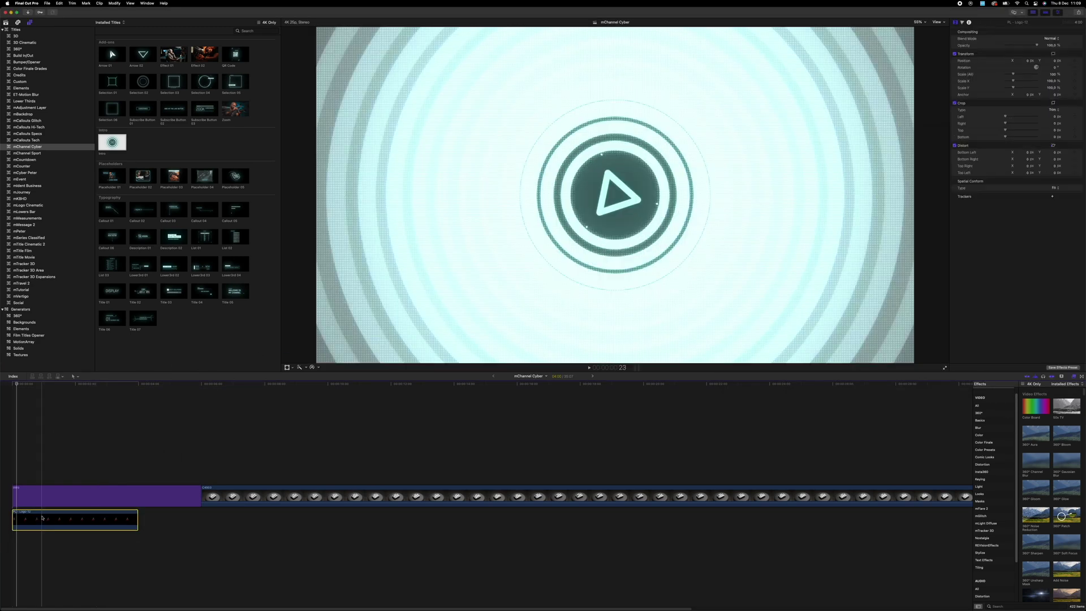
Step: Set the Intro title's logo drop zone to the PL - Logo-12 clip
{"action": "left_click", "coordinate": [45, 495]}
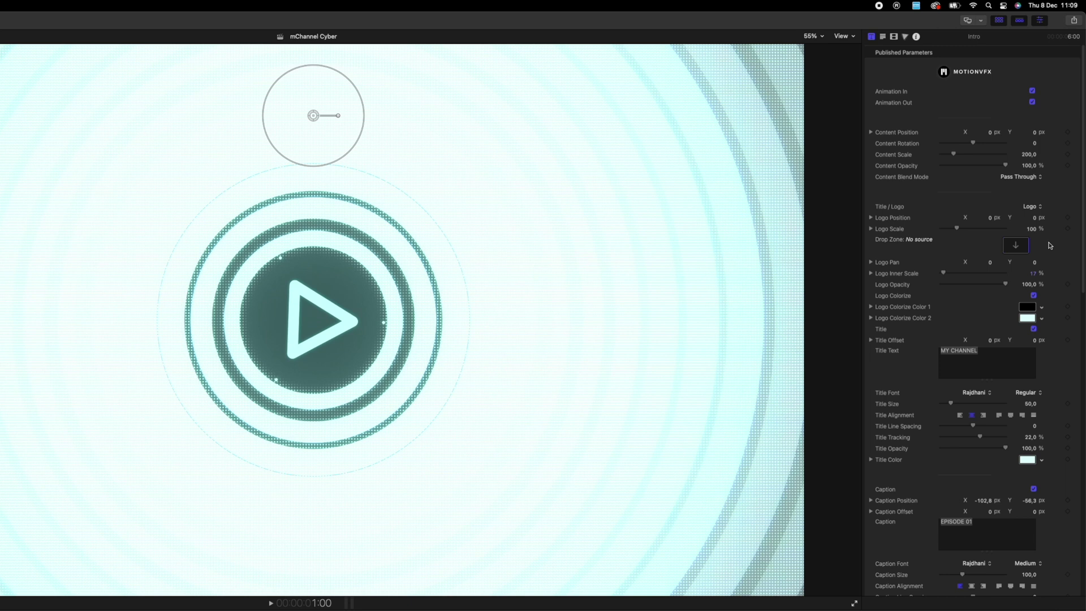
{"action": "left_click", "coordinate": [1016, 246]}
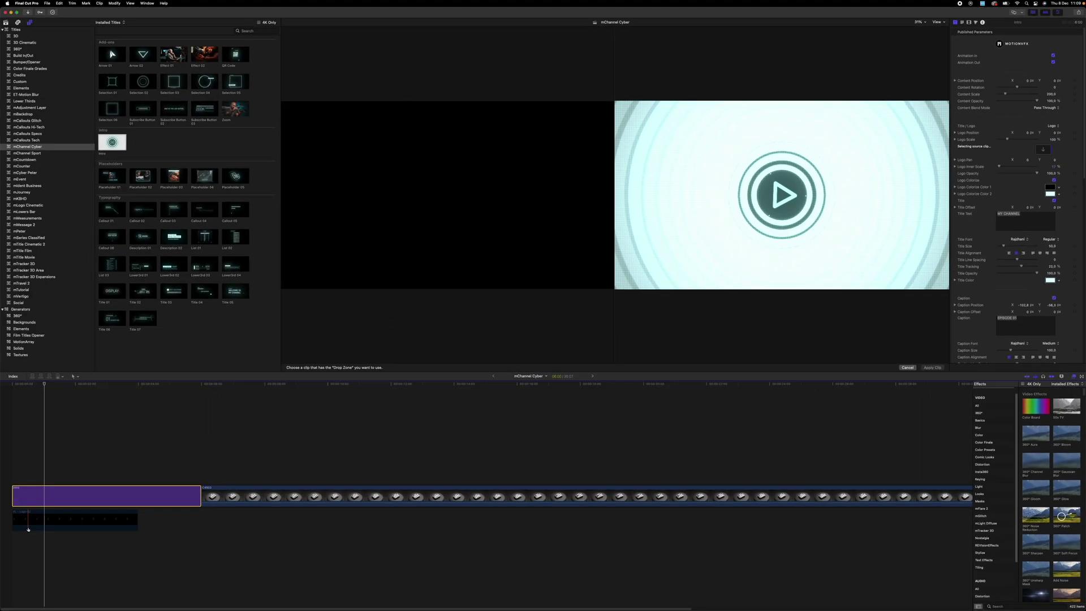
{"action": "left_click", "coordinate": [24, 525]}
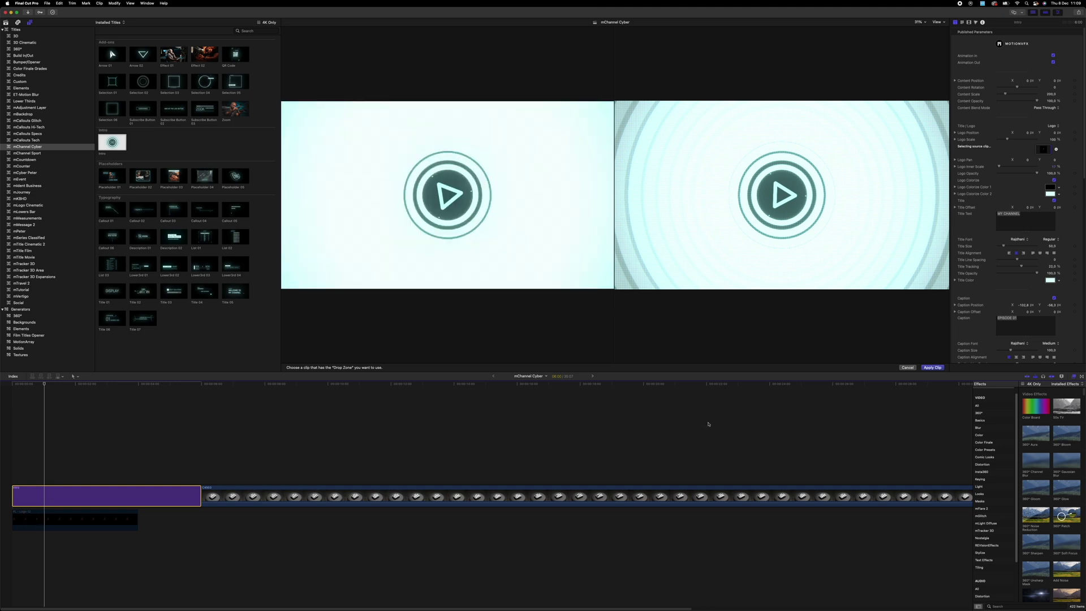
{"action": "left_click", "coordinate": [932, 368]}
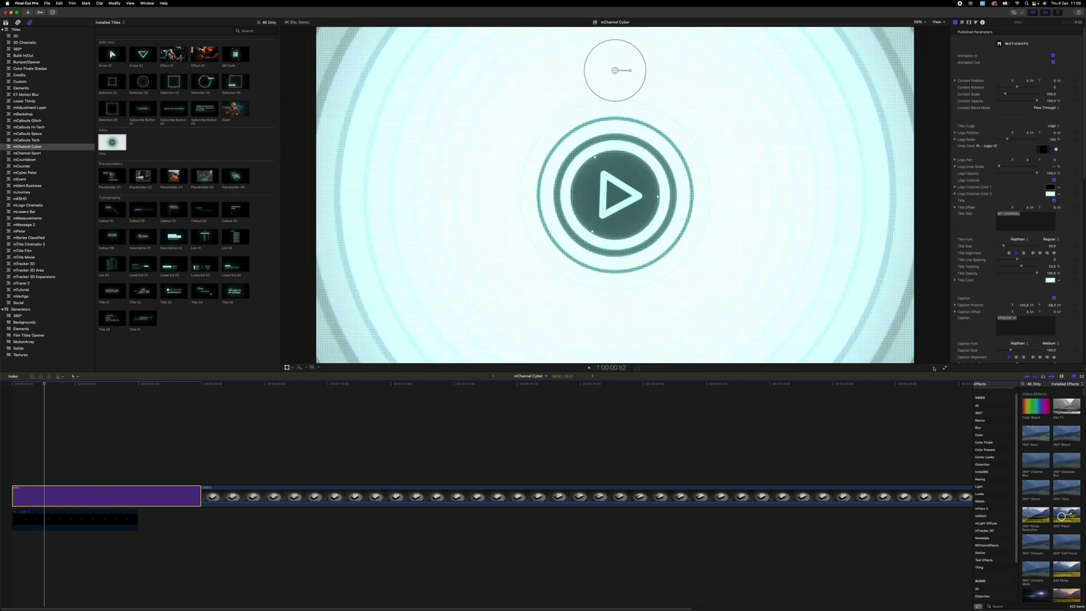
Step: Play the Intro title with its new logo, then park on the teal-ring frame
{"action": "key", "text": "space"}
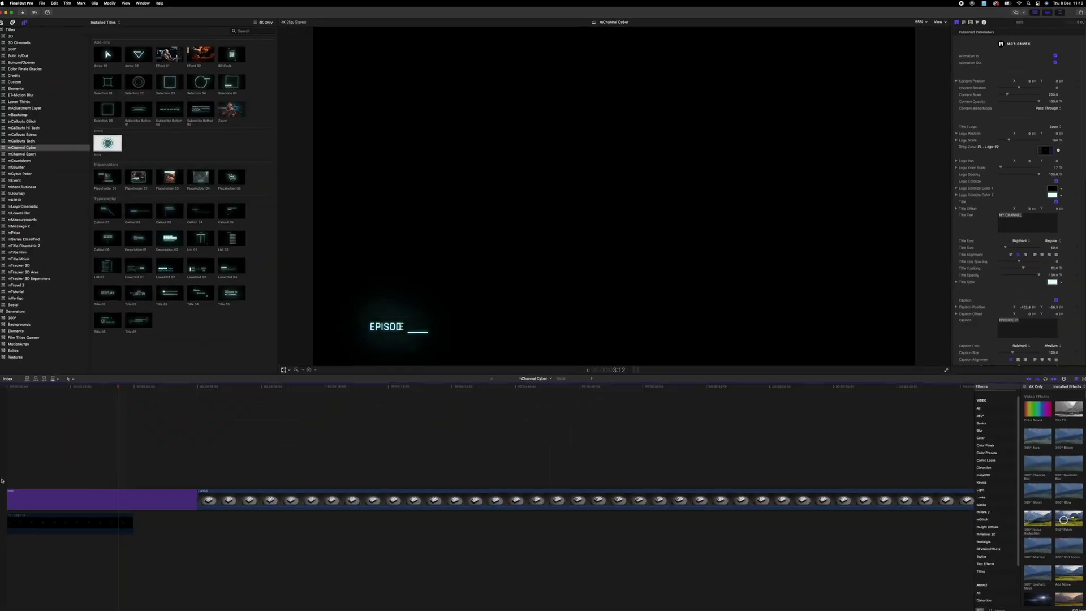
{"action": "key", "text": "space"}
{"action": "left_click", "coordinate": [108, 479]}
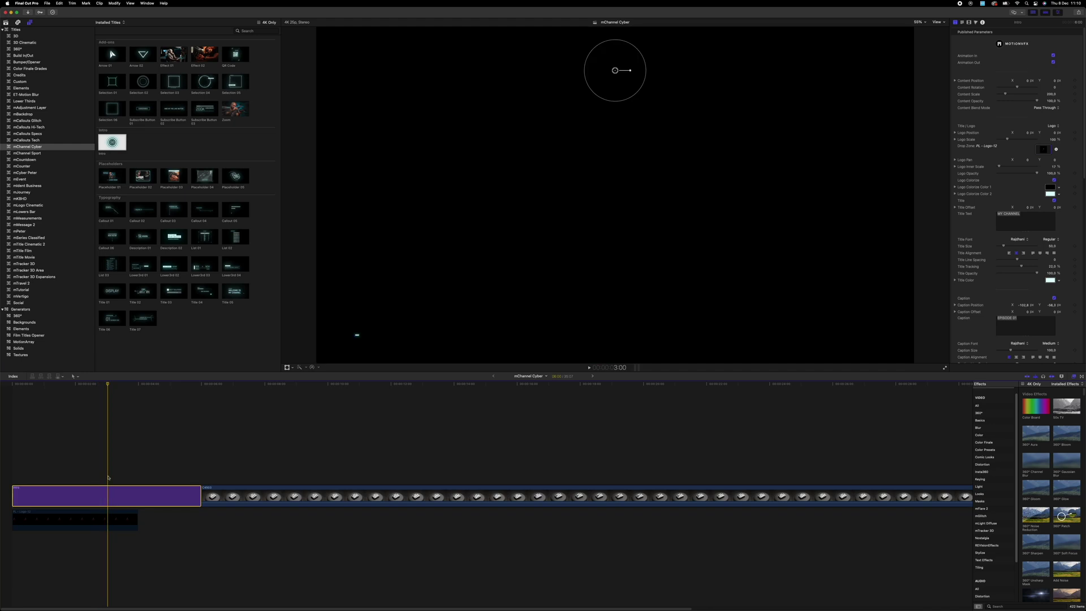
{"action": "left_click", "coordinate": [81, 479]}
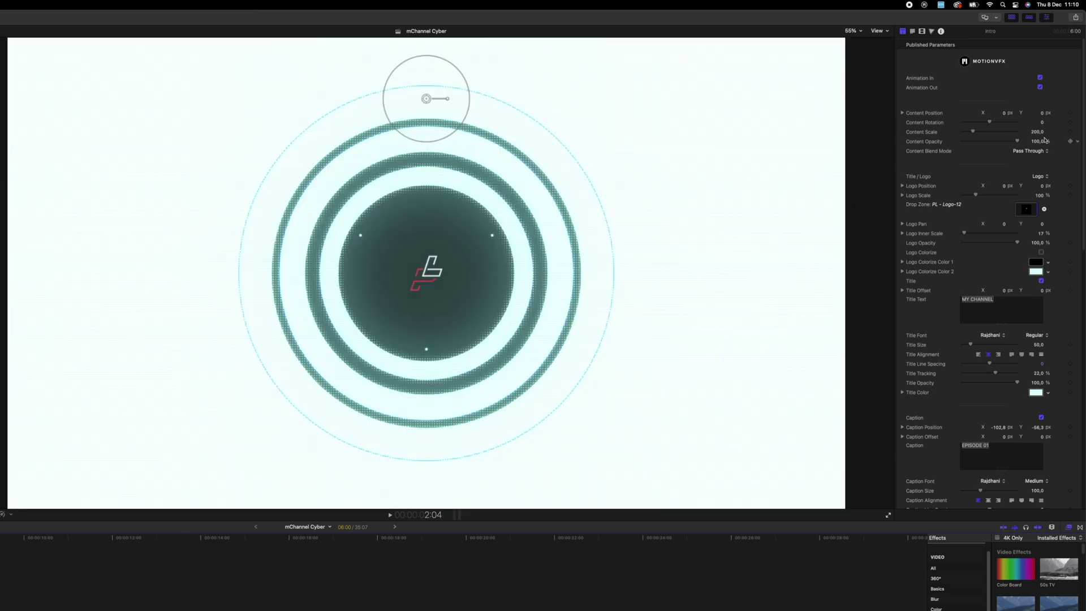
Step: Enlarge the Intro title's ring elements to 238% in the Inspector
{"action": "scroll", "coordinate": [1017, 260], "scroll_direction": "down", "scroll_amount": 5}
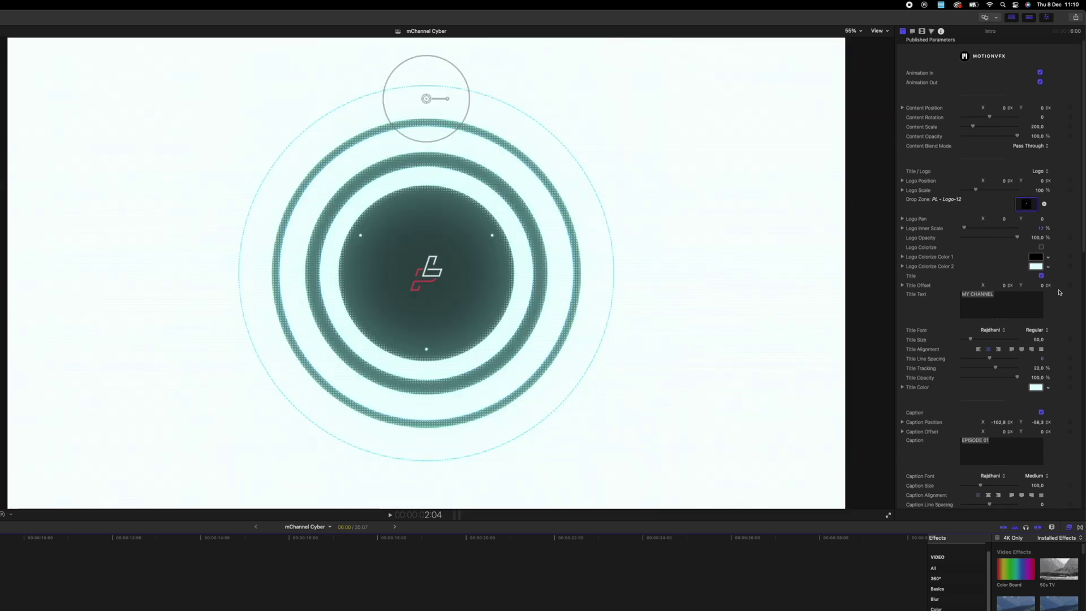
{"action": "scroll", "coordinate": [1059, 303], "scroll_direction": "down", "scroll_amount": 4}
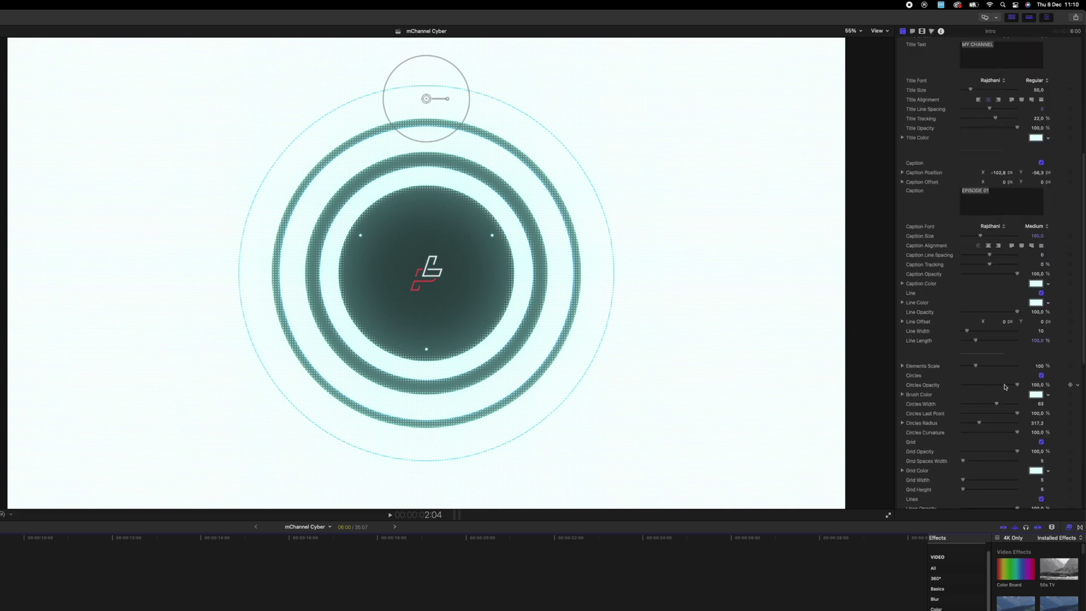
{"action": "mouse_move", "coordinate": [972, 368]}
{"action": "left_mouse_down"}
{"action": "mouse_move", "coordinate": [994, 367]}
{"action": "mouse_move", "coordinate": [977, 368]}
{"action": "mouse_move", "coordinate": [990, 385]}
{"action": "mouse_move", "coordinate": [962, 386]}
{"action": "mouse_move", "coordinate": [975, 388]}
{"action": "left_mouse_up"}
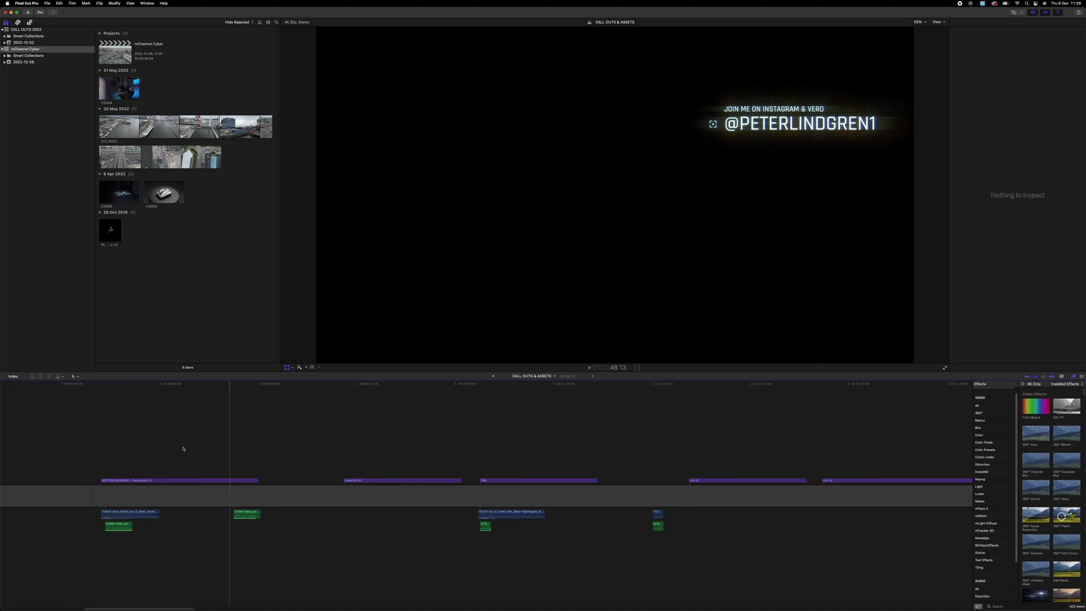
{"action": "scroll", "coordinate": [571, 436], "scroll_direction": "right", "scroll_amount": 10}
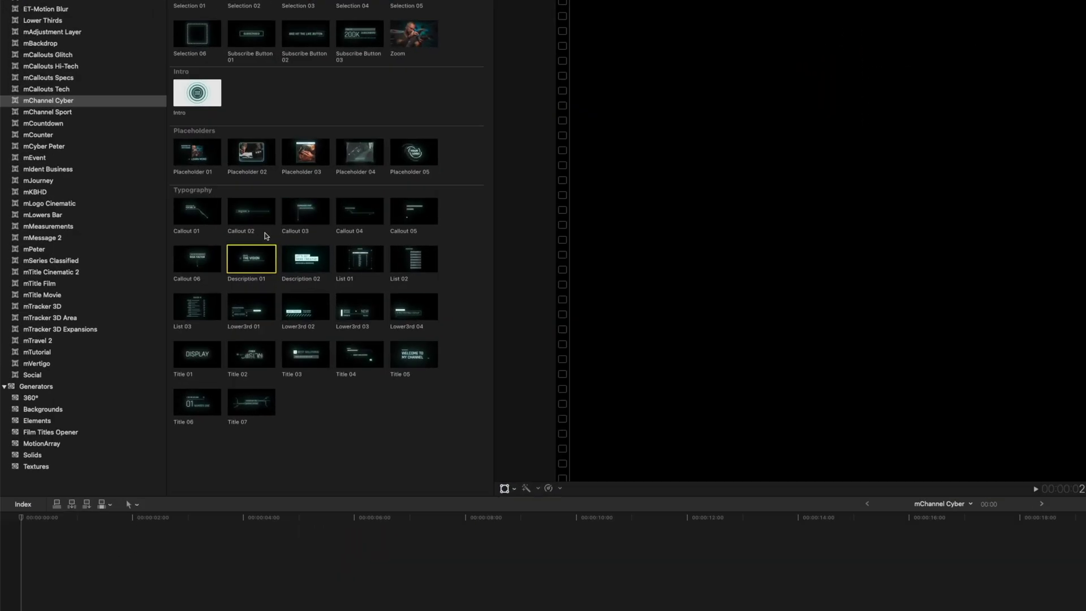
Step: Add the Description 01 title to the empty timeline and show its THE VISION frame
{"action": "left_click_drag", "start_coordinate": [287, 258], "coordinate": [122, 610]}
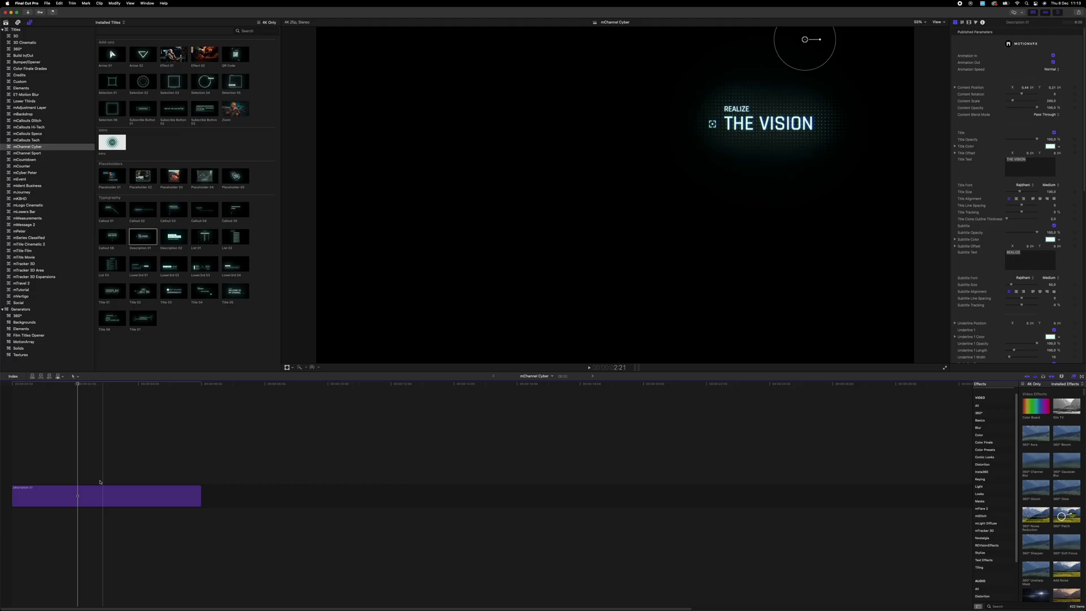
{"action": "left_click", "coordinate": [144, 340]}
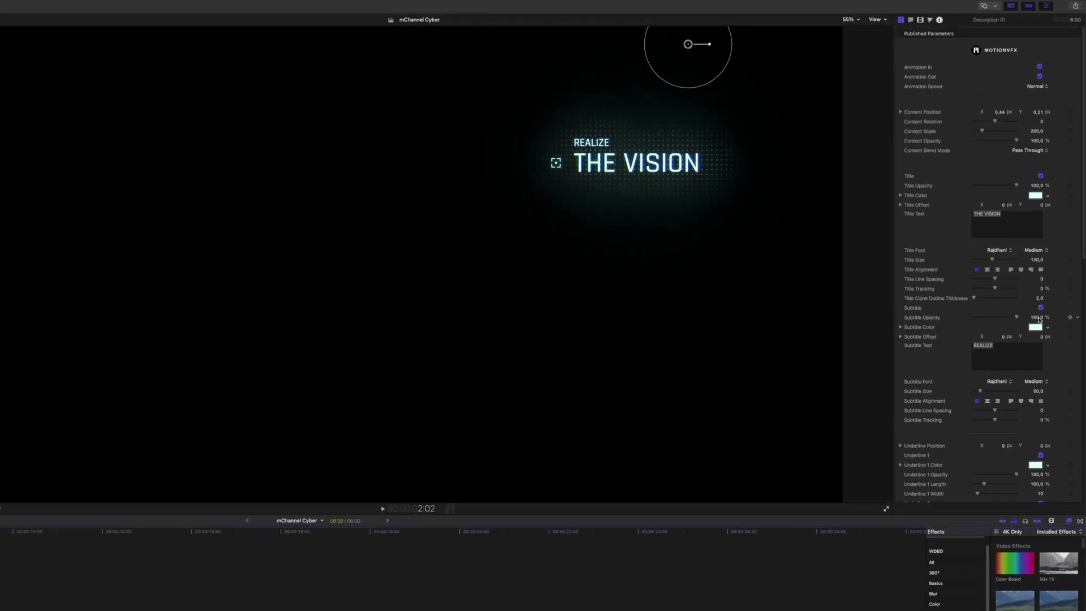
{"action": "scroll", "coordinate": [1038, 319], "scroll_direction": "down", "scroll_amount": 3}
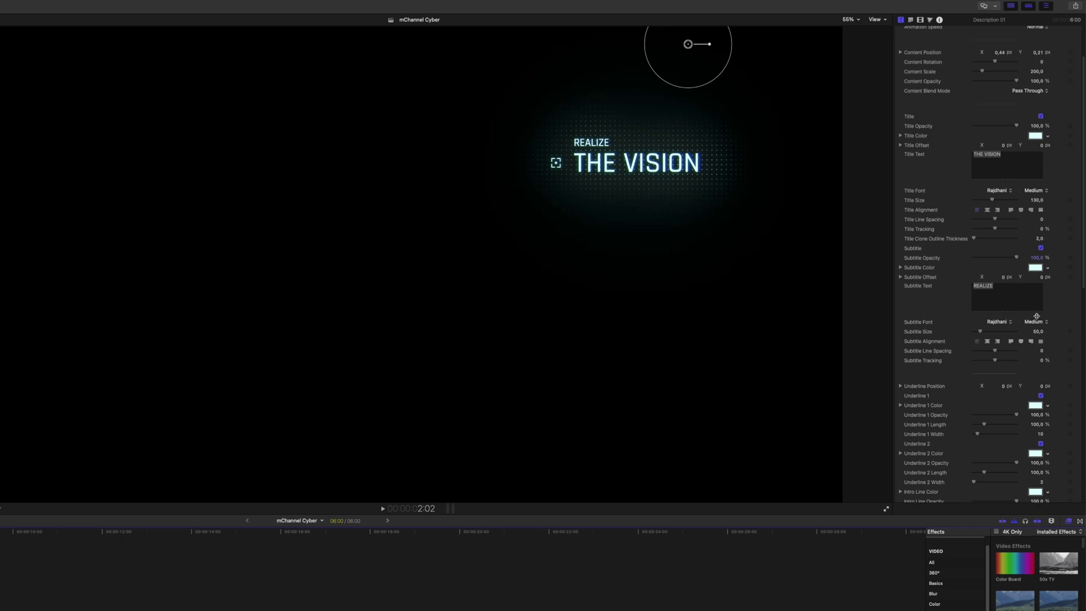
{"action": "scroll", "coordinate": [1036, 316], "scroll_direction": "down", "scroll_amount": 2}
{"action": "scroll", "coordinate": [987, 335], "scroll_direction": "down", "scroll_amount": 2}
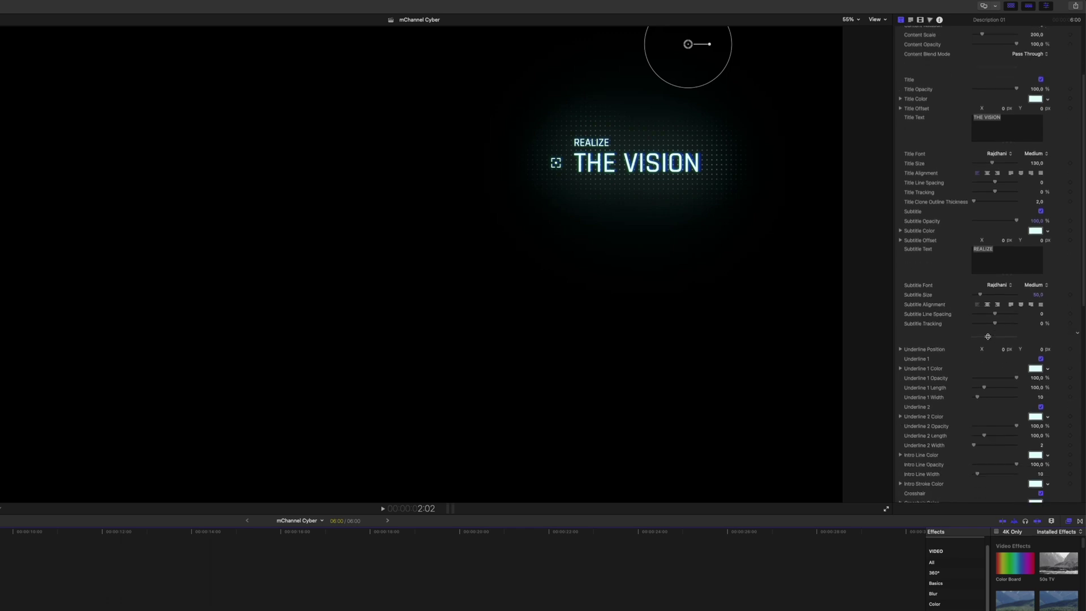
{"action": "scroll", "coordinate": [1003, 305], "scroll_direction": "down", "scroll_amount": 10}
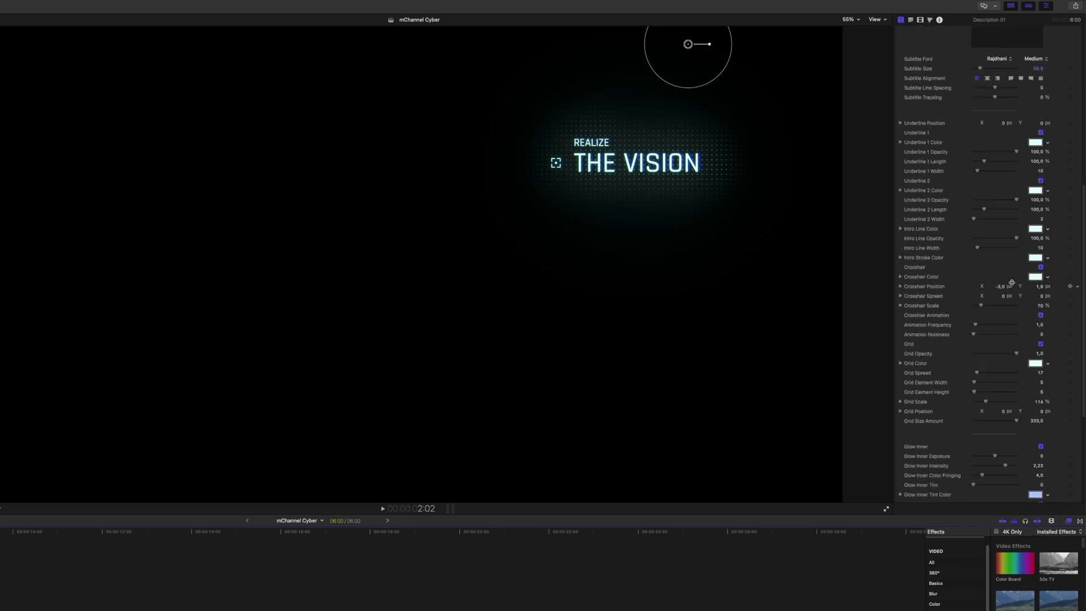
{"action": "scroll", "coordinate": [1006, 299], "scroll_direction": "down", "scroll_amount": 3}
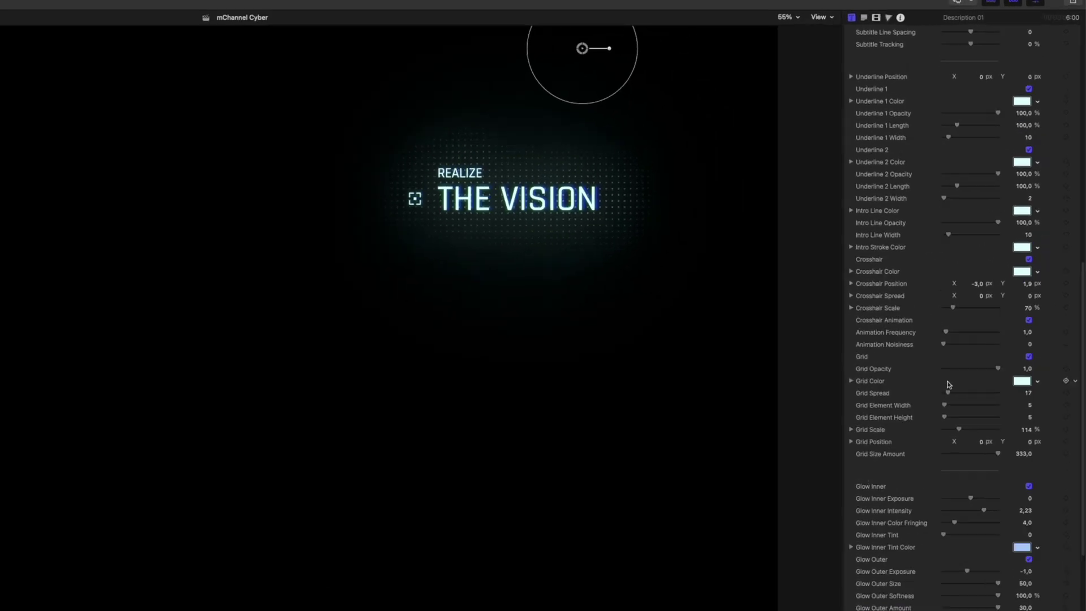
Step: Make the grid orange, narrow its elements, and set Grid Scale 104% and Size Amount 296
{"action": "left_click", "coordinate": [1014, 422]}
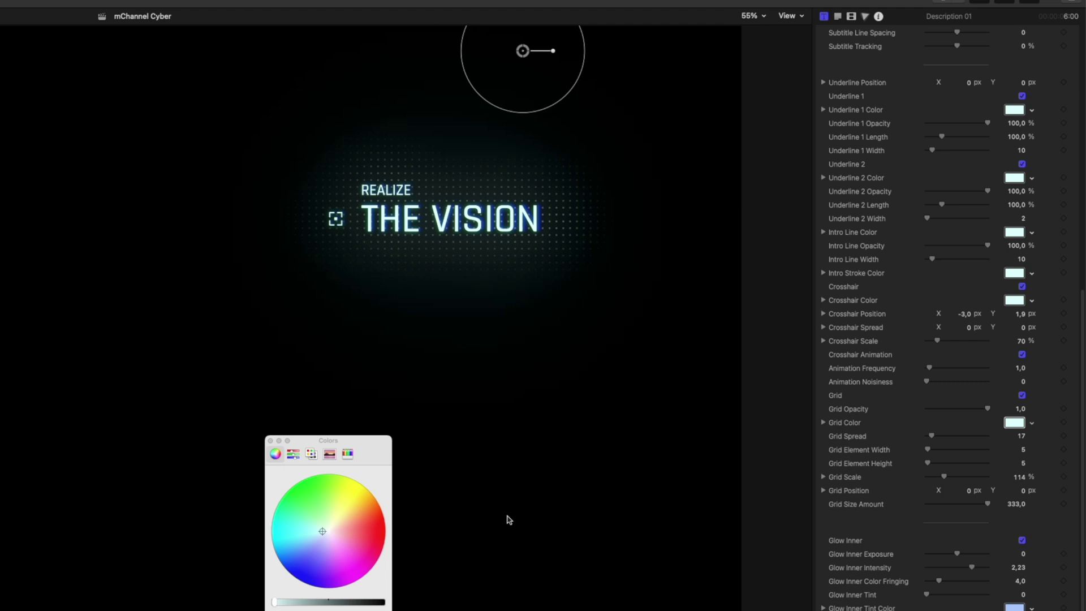
{"action": "left_click_drag", "start_coordinate": [320, 535], "coordinate": [386, 502]}
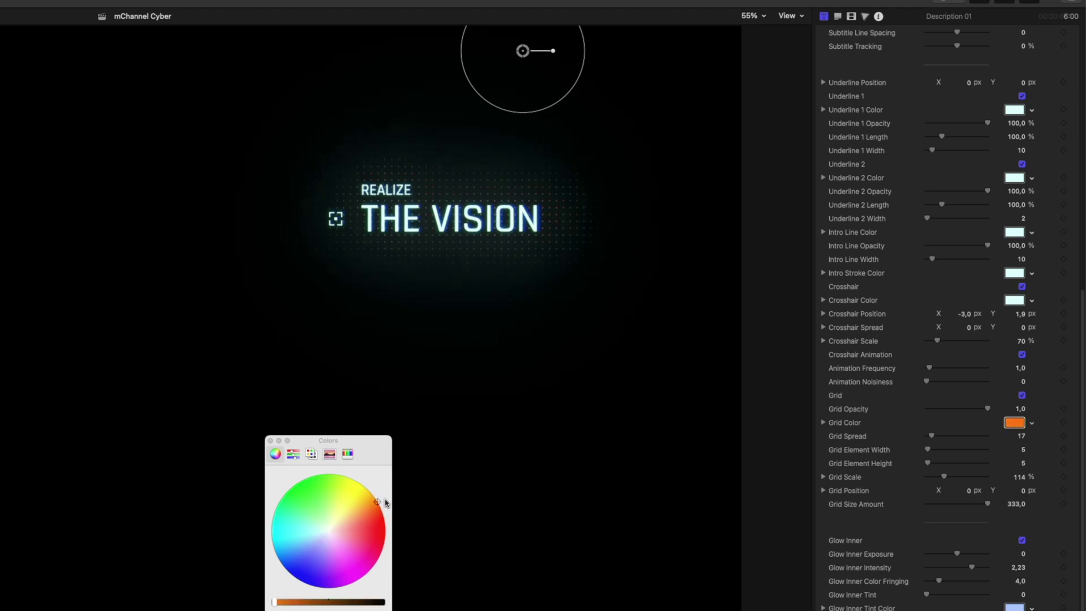
{"action": "left_click", "coordinate": [270, 441]}
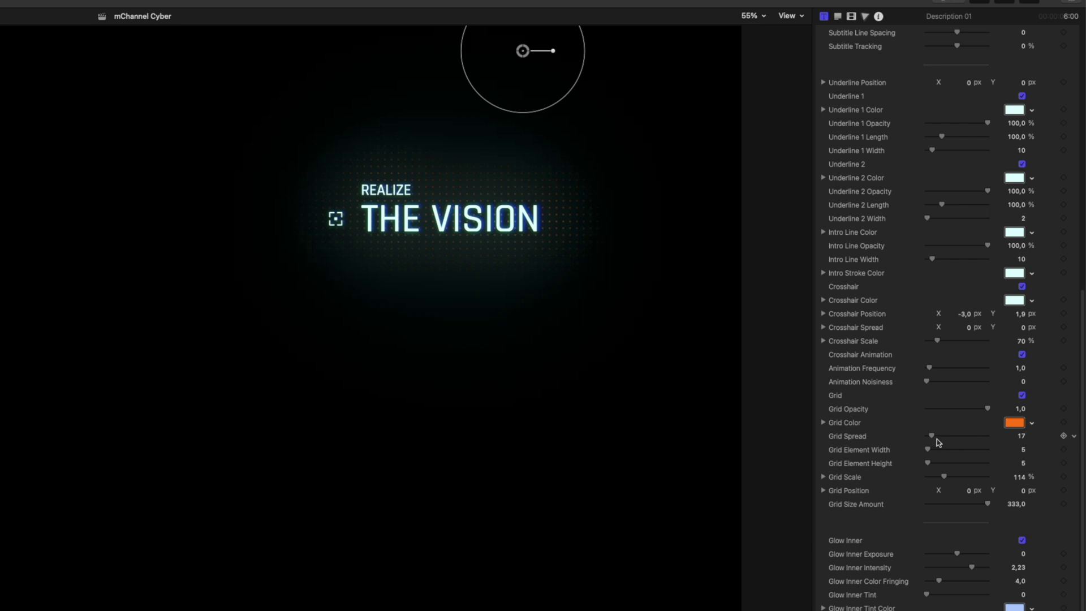
{"action": "left_click_drag", "start_coordinate": [930, 451], "coordinate": [947, 480]}
{"action": "left_click_drag", "start_coordinate": [943, 476], "coordinate": [944, 477]}
Step: Raise the THE VISION title's Glow Outer Exposure to 3,0 and set Glow Outer Softness to 0 %
{"action": "left_click_drag", "start_coordinate": [958, 554], "coordinate": [950, 554]}
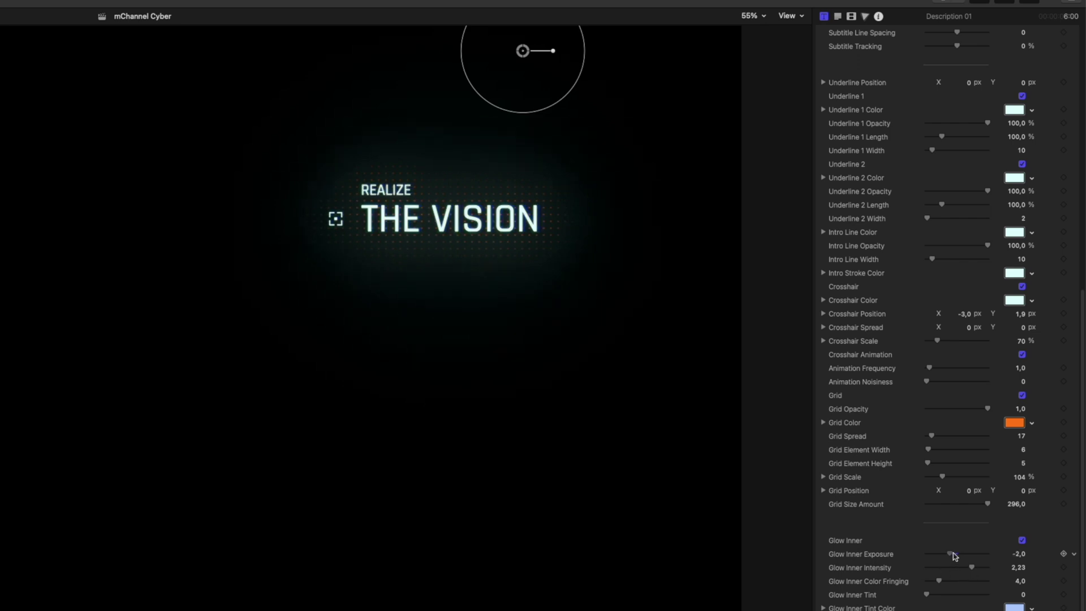
{"action": "scroll", "coordinate": [964, 582], "scroll_direction": "down", "scroll_amount": 1}
{"action": "scroll", "coordinate": [964, 586], "scroll_direction": "down", "scroll_amount": 1}
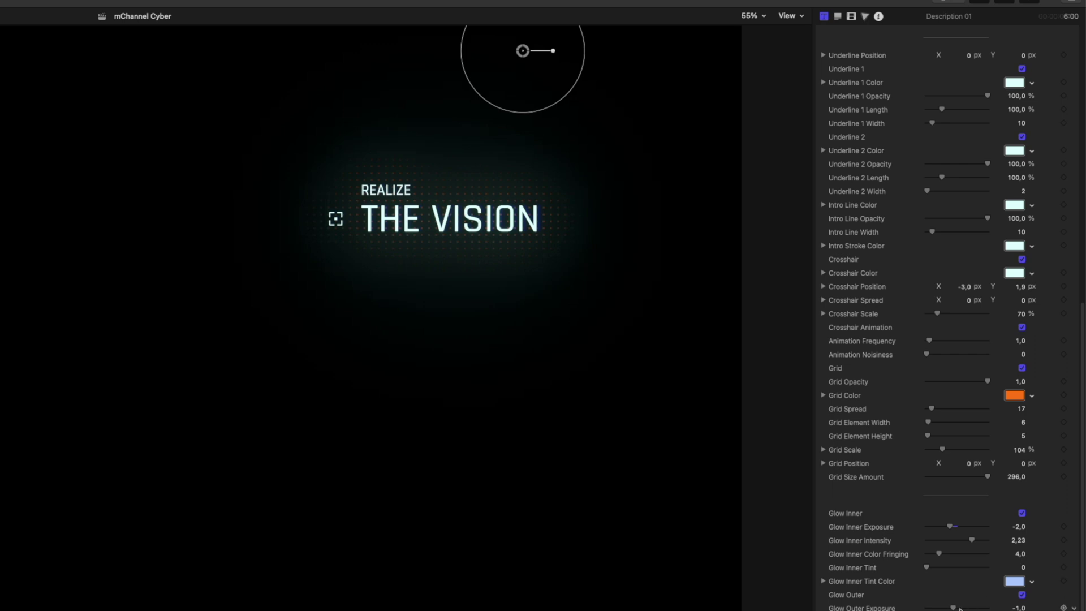
{"action": "left_click_drag", "start_coordinate": [960, 608], "coordinate": [968, 608]}
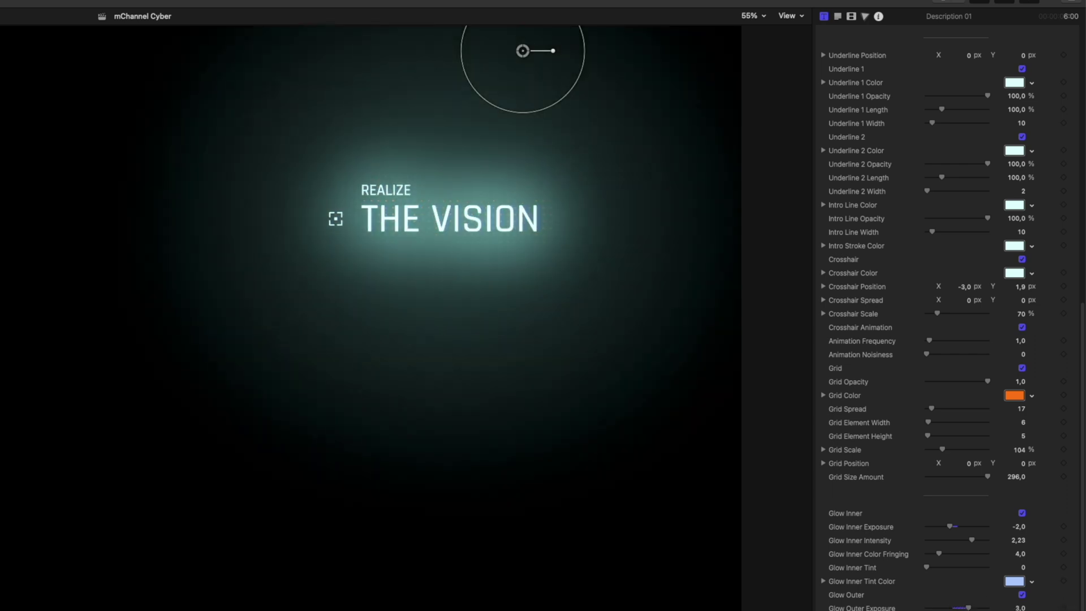
{"action": "left_click_drag", "start_coordinate": [943, 610], "coordinate": [937, 610]}
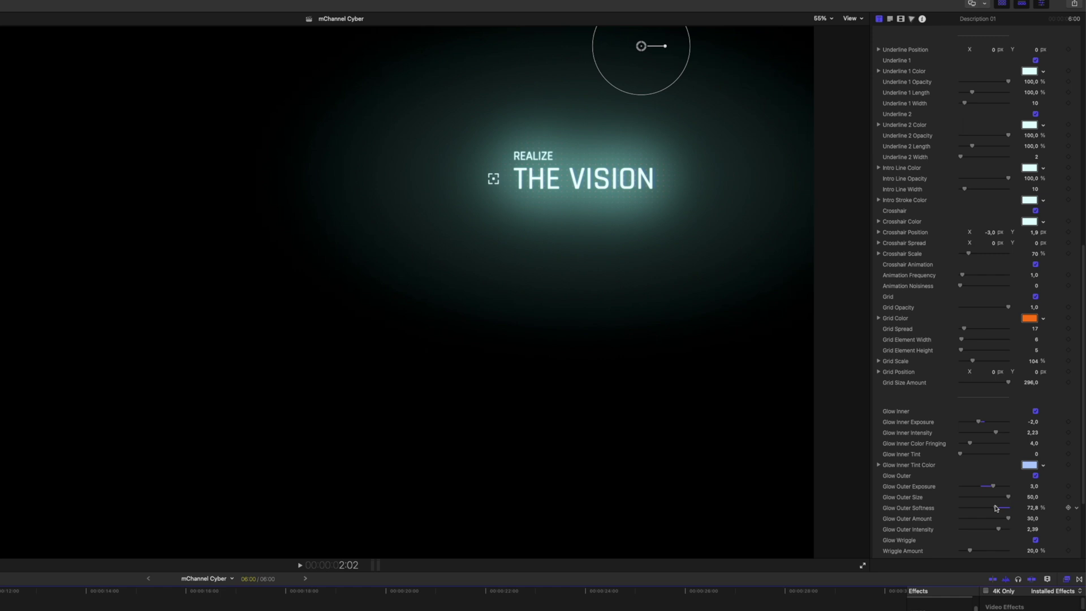
{"action": "left_click_drag", "start_coordinate": [980, 451], "coordinate": [983, 446]}
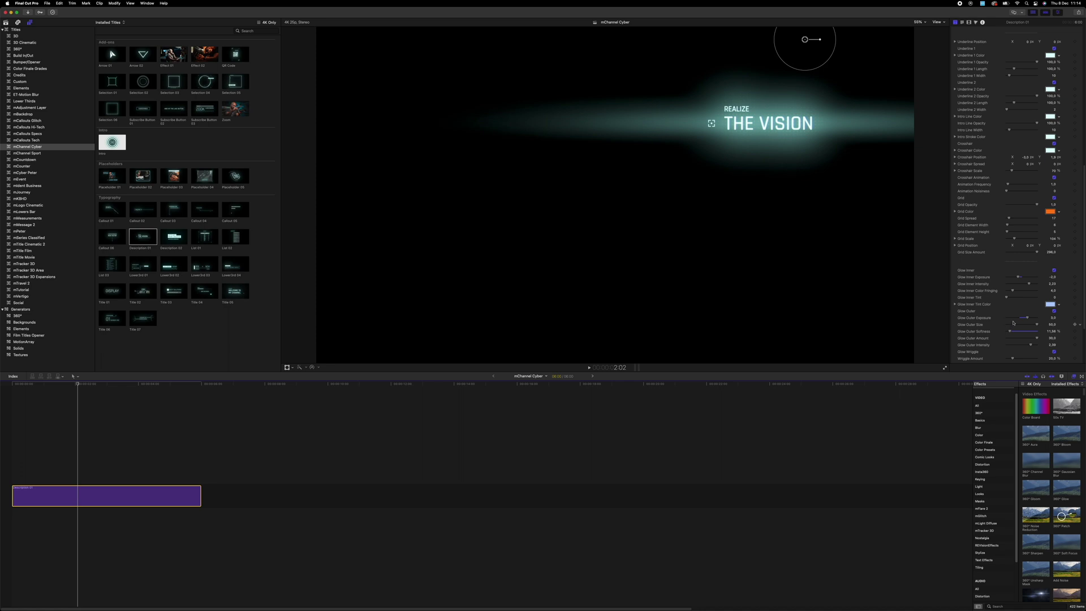
{"action": "scroll", "coordinate": [1013, 323], "scroll_direction": "up", "scroll_amount": 10}
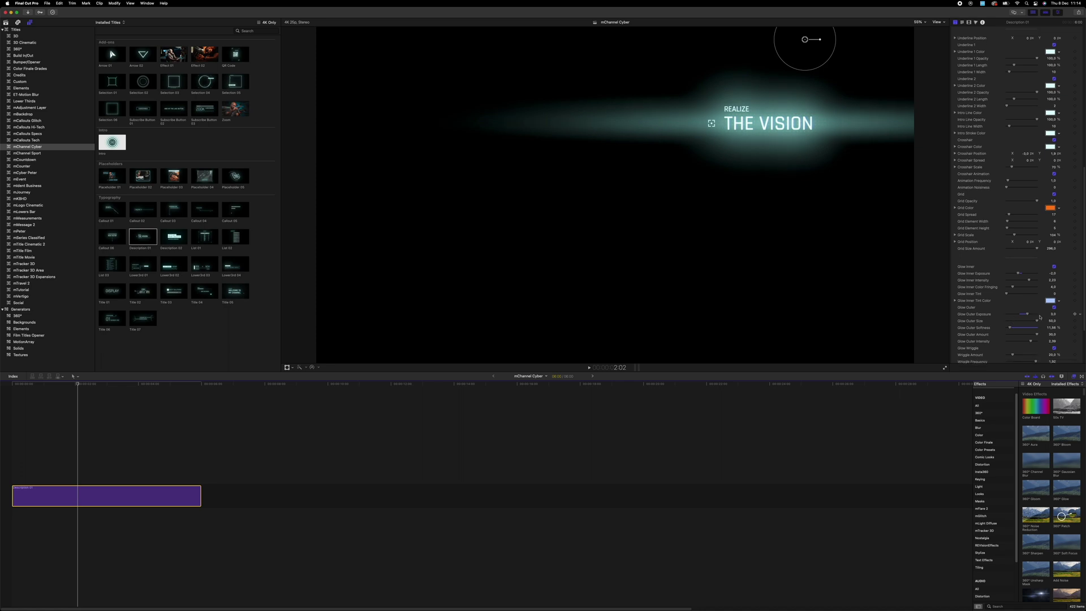
{"action": "scroll", "coordinate": [1048, 312], "scroll_direction": "up", "scroll_amount": 2}
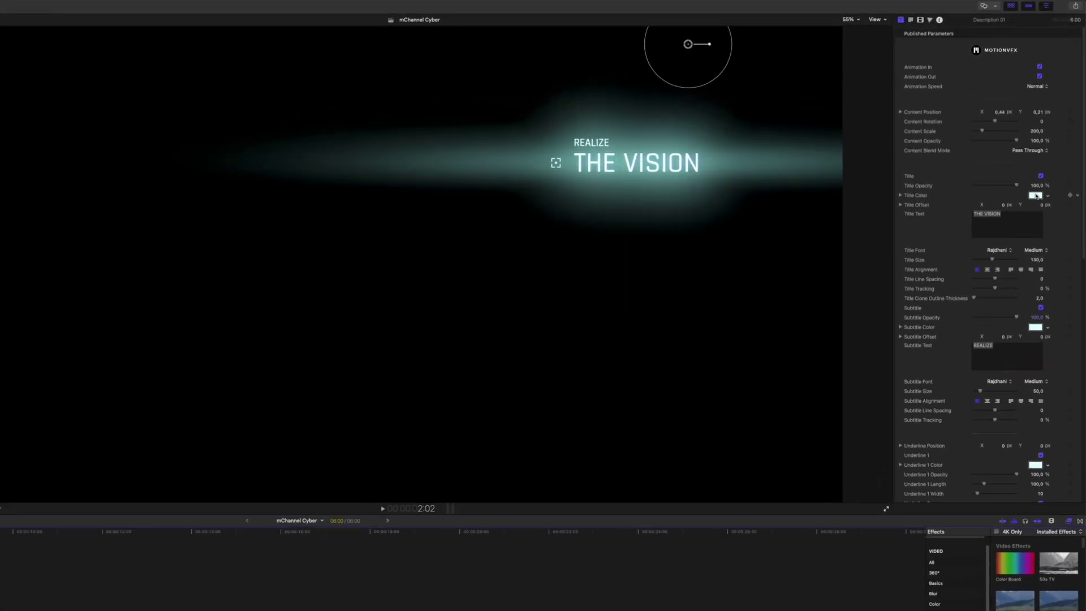
Step: Recolour the title text from red to a pale mint green-teal on the colour wheel
{"action": "left_click", "coordinate": [1050, 146]}
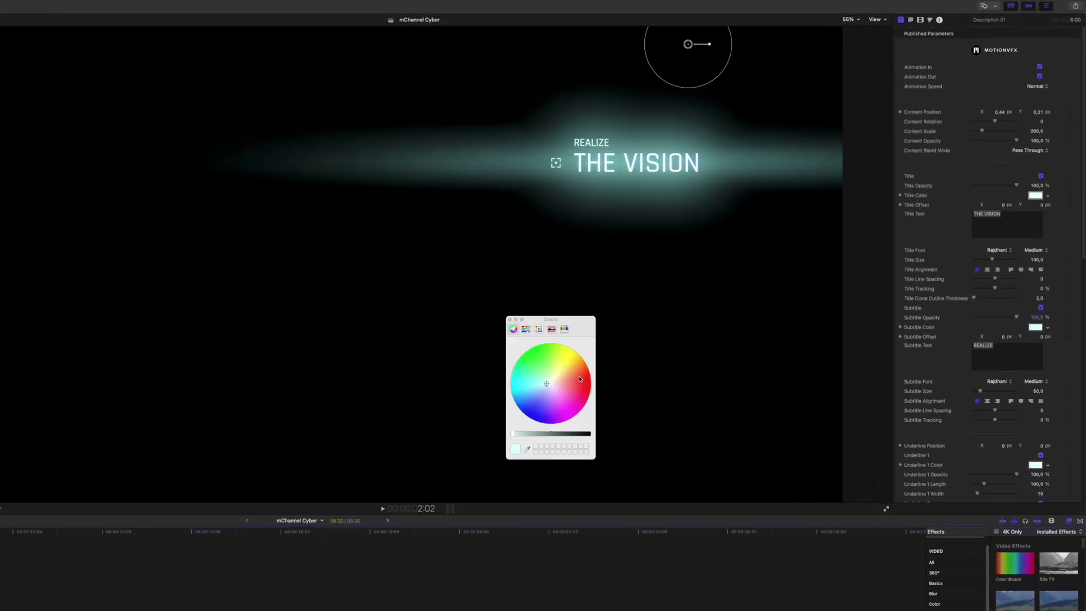
{"action": "mouse_move", "coordinate": [579, 379]}
{"action": "left_mouse_down"}
{"action": "mouse_move", "coordinate": [585, 388]}
{"action": "mouse_move", "coordinate": [585, 375]}
{"action": "left_mouse_up"}
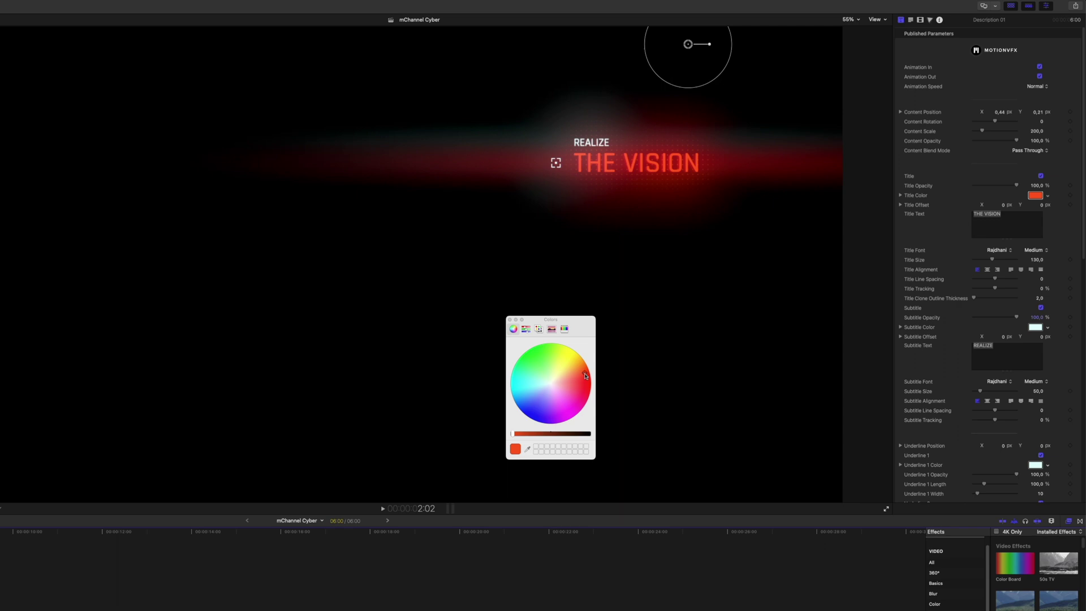
{"action": "left_click_drag", "start_coordinate": [585, 374], "coordinate": [546, 375]}
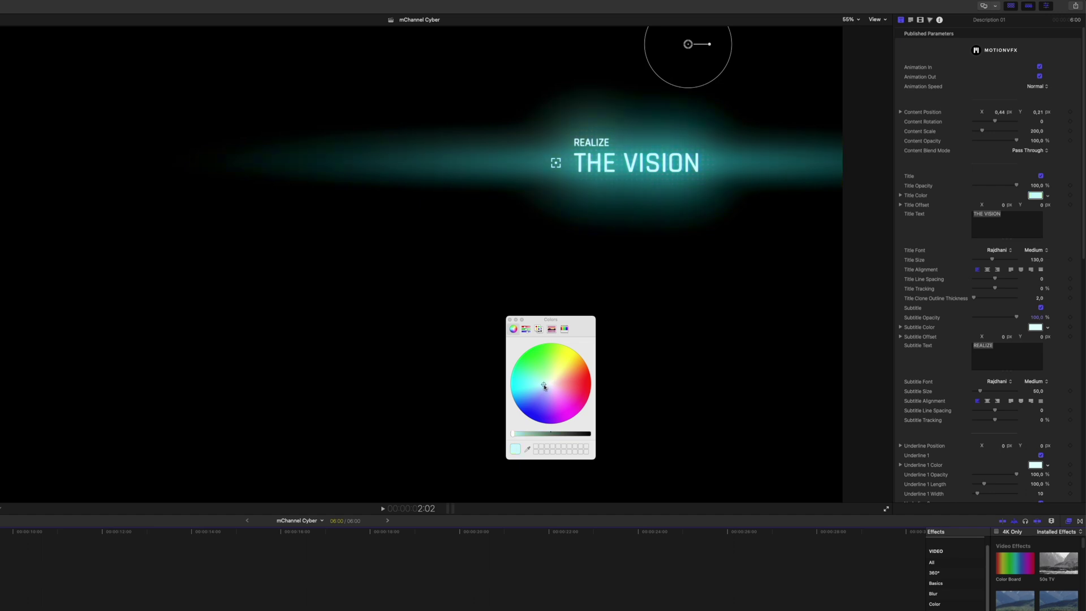
{"action": "left_click", "coordinate": [509, 320]}
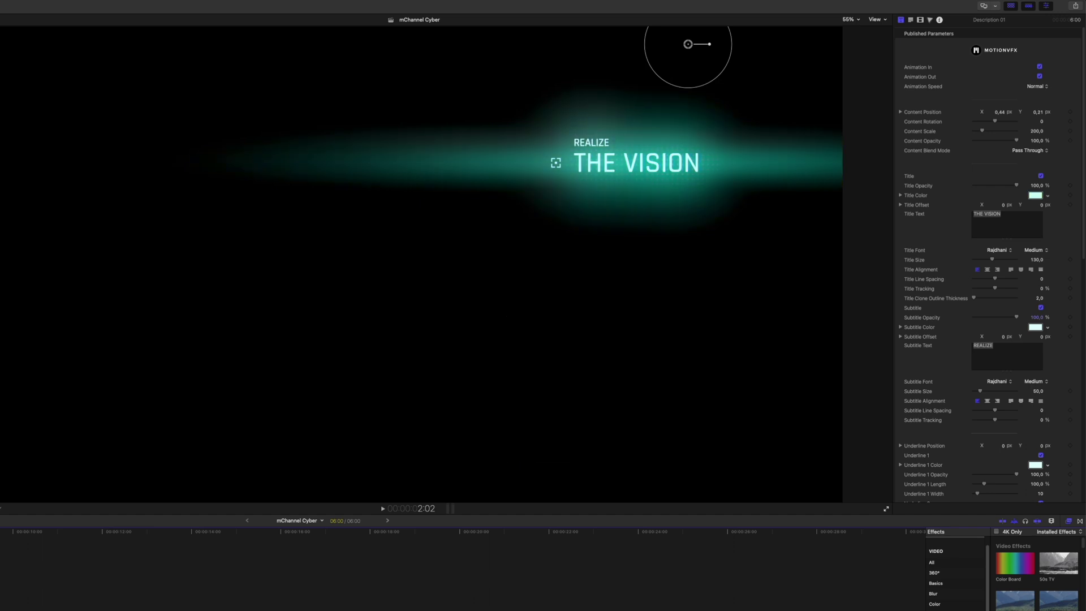
{"action": "scroll", "coordinate": [1076, 295], "scroll_direction": "down", "scroll_amount": 15}
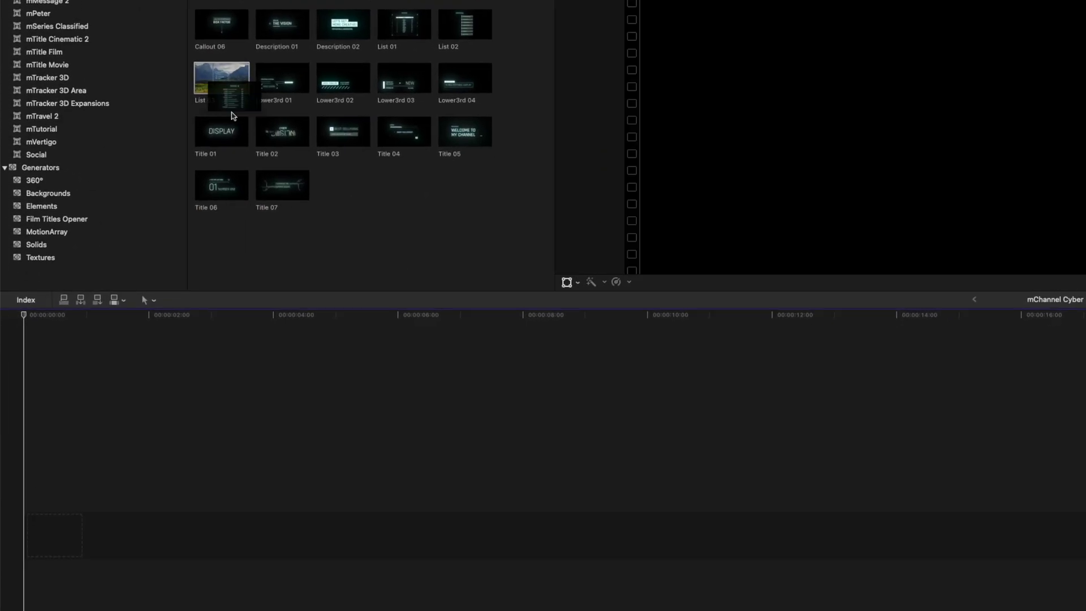
Step: Add the List 03 title to the timeline and set its DOWNLOAD bar to 60%
{"action": "left_click_drag", "start_coordinate": [230, 111], "coordinate": [293, 528]}
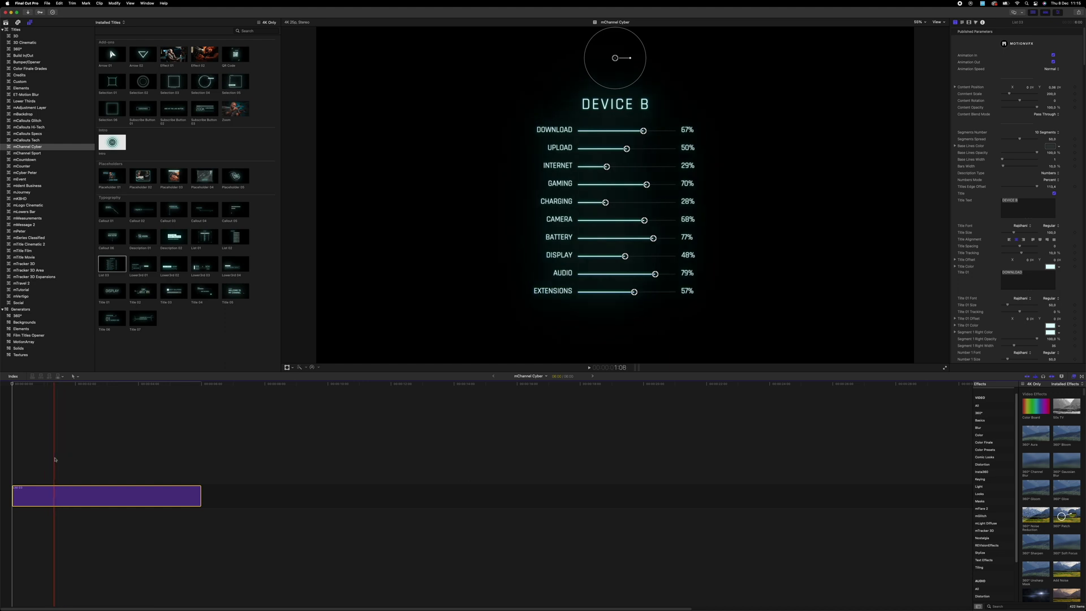
{"action": "left_click", "coordinate": [55, 458]}
{"action": "left_click", "coordinate": [710, 134]}
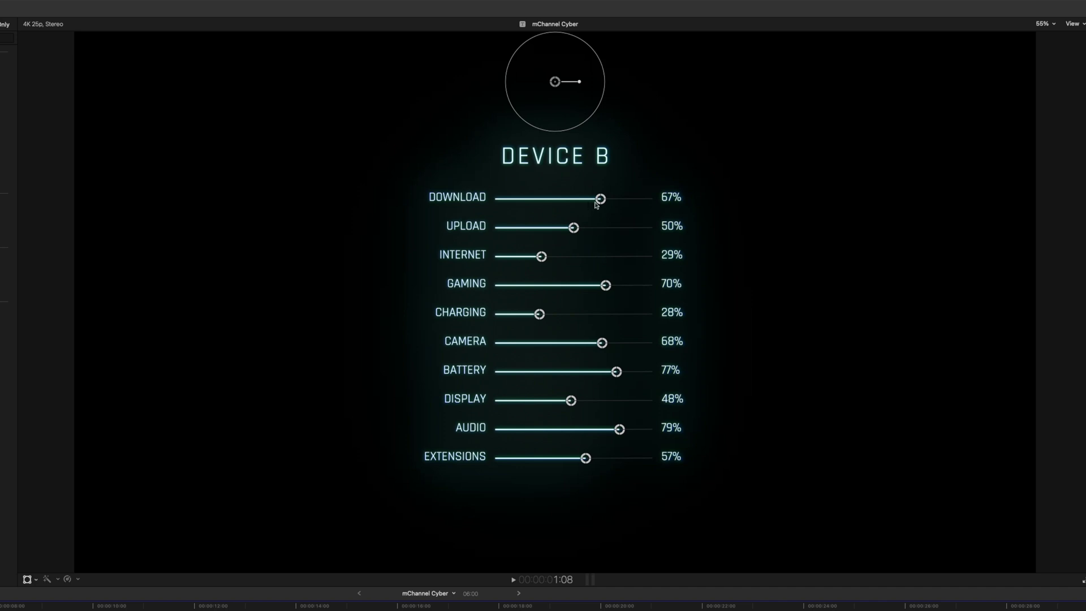
{"action": "left_click_drag", "start_coordinate": [603, 203], "coordinate": [618, 204]}
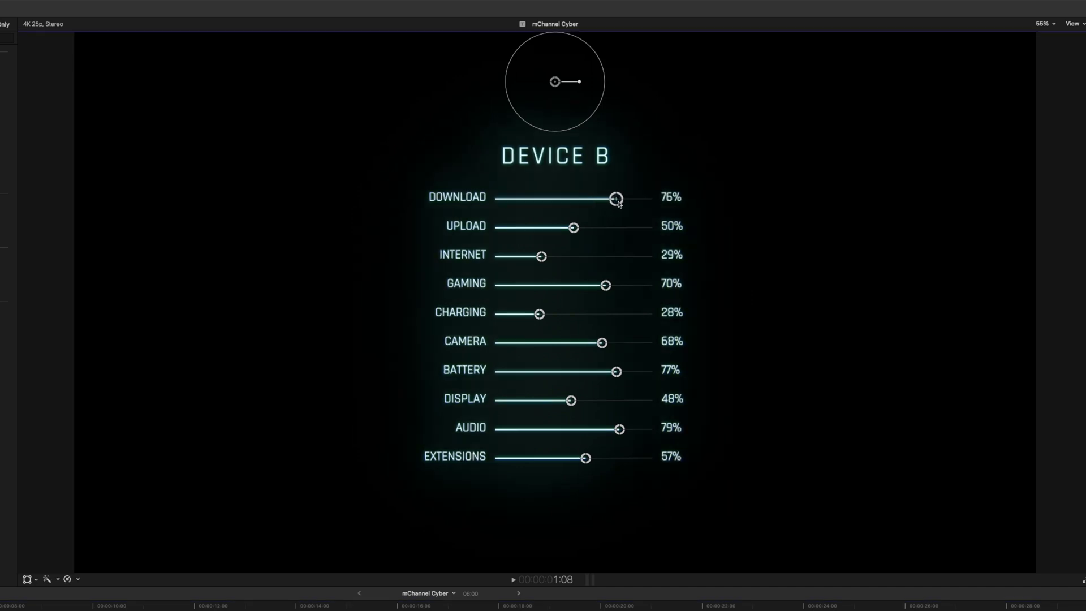
{"action": "left_click_drag", "start_coordinate": [544, 201], "coordinate": [562, 216]}
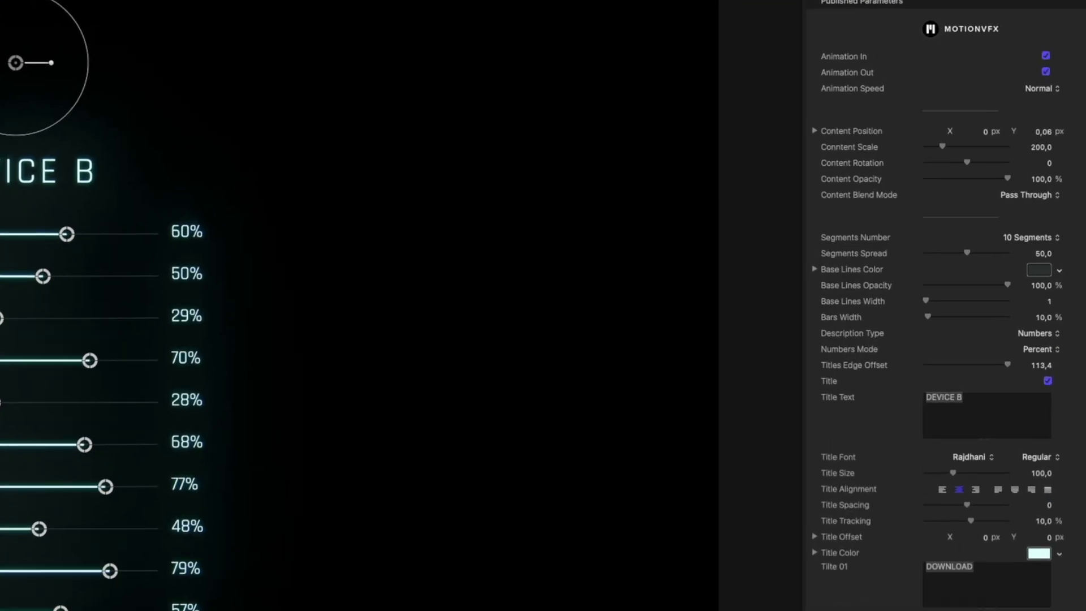
Step: Set the chart's Segments Number to 4 Segments
{"action": "scroll", "coordinate": [1006, 436], "scroll_direction": "down", "scroll_amount": 20}
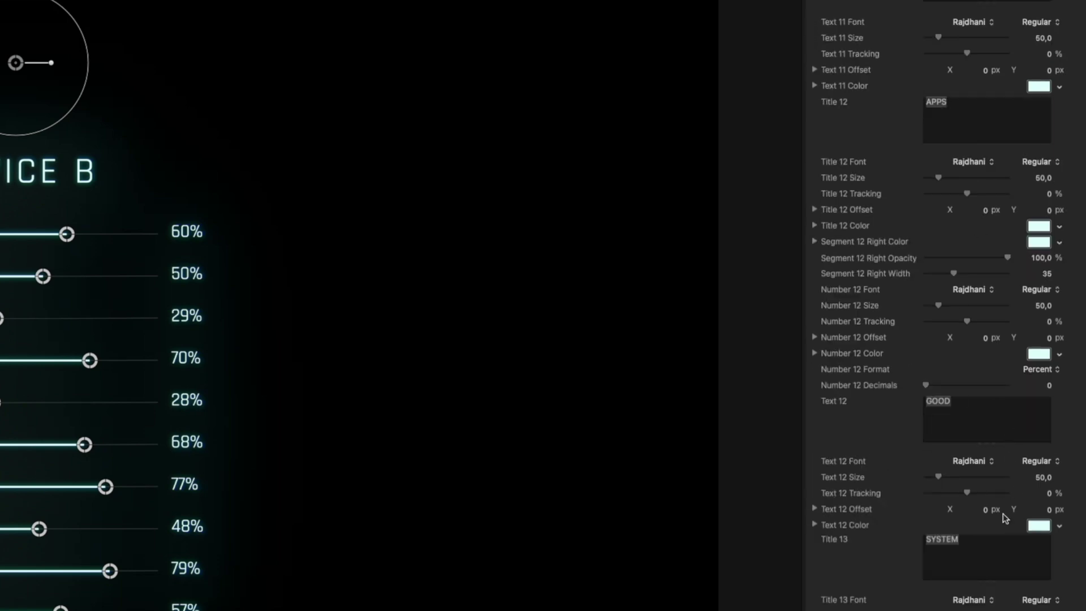
{"action": "scroll", "coordinate": [1005, 518], "scroll_direction": "up", "scroll_amount": 20}
{"action": "scroll", "coordinate": [1008, 487], "scroll_direction": "up", "scroll_amount": 10}
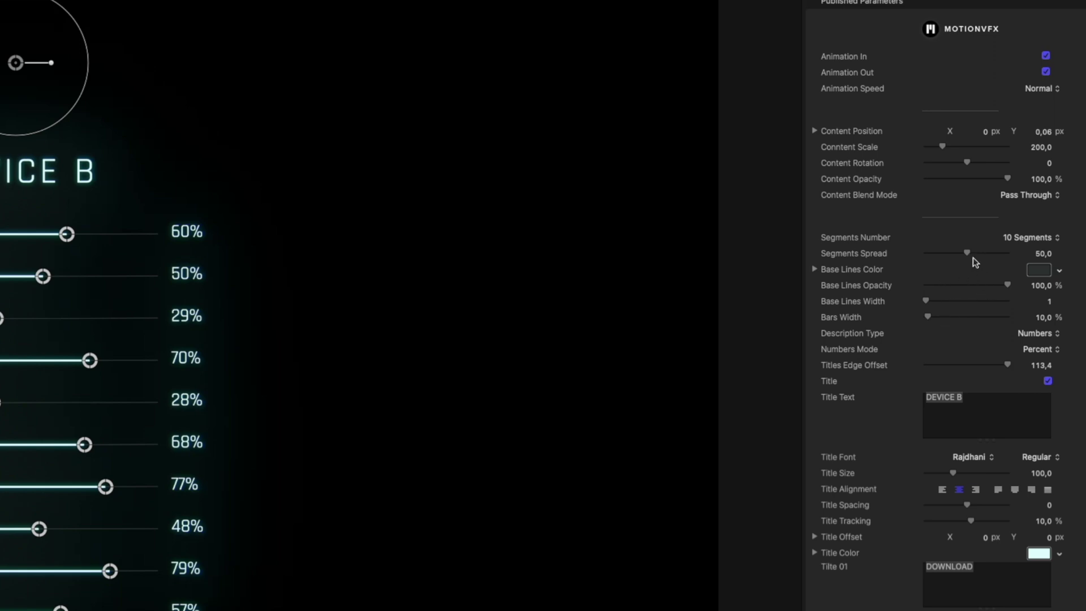
{"action": "left_click", "coordinate": [1031, 242]}
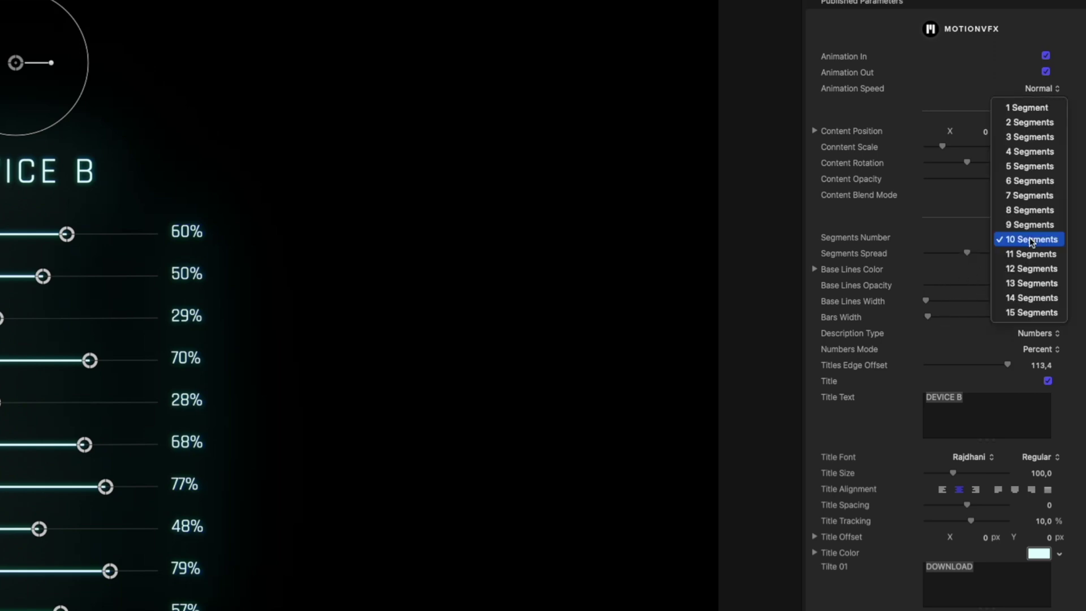
{"action": "left_click", "coordinate": [912, 222]}
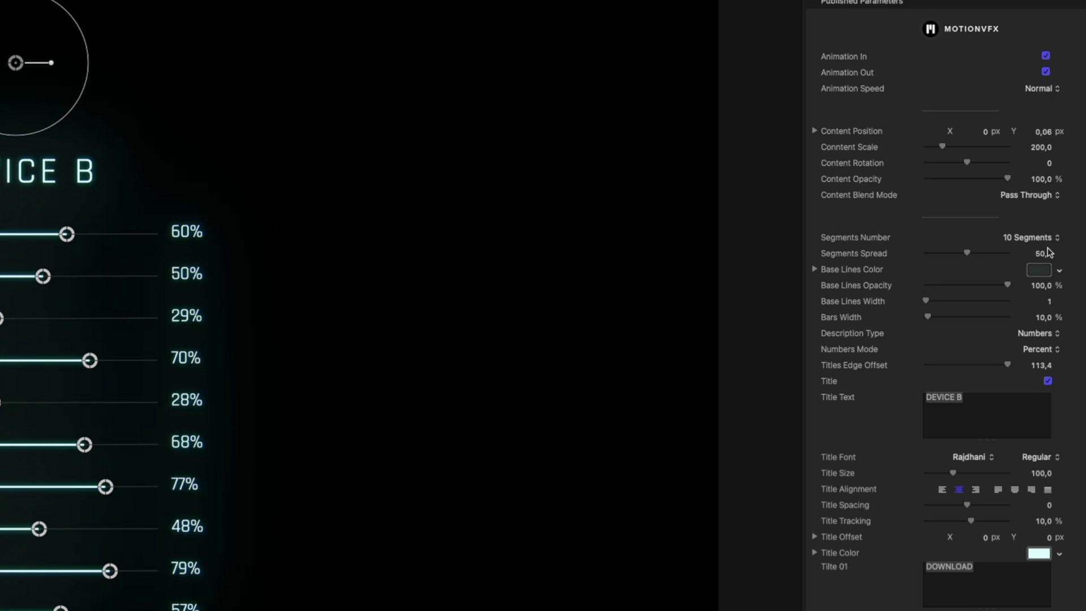
{"action": "left_click", "coordinate": [1019, 243]}
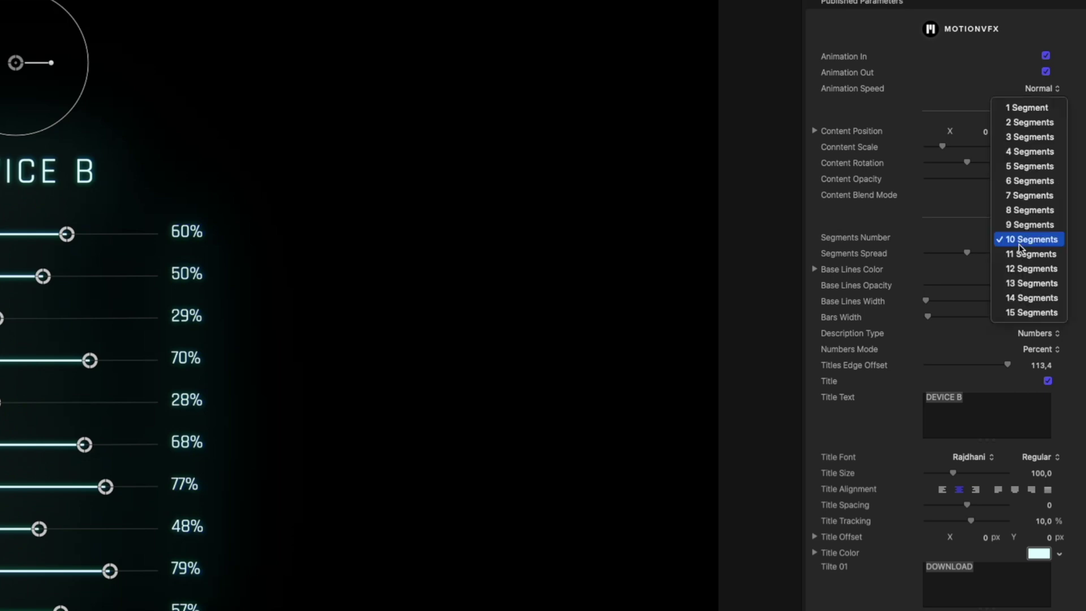
{"action": "left_click", "coordinate": [1038, 153]}
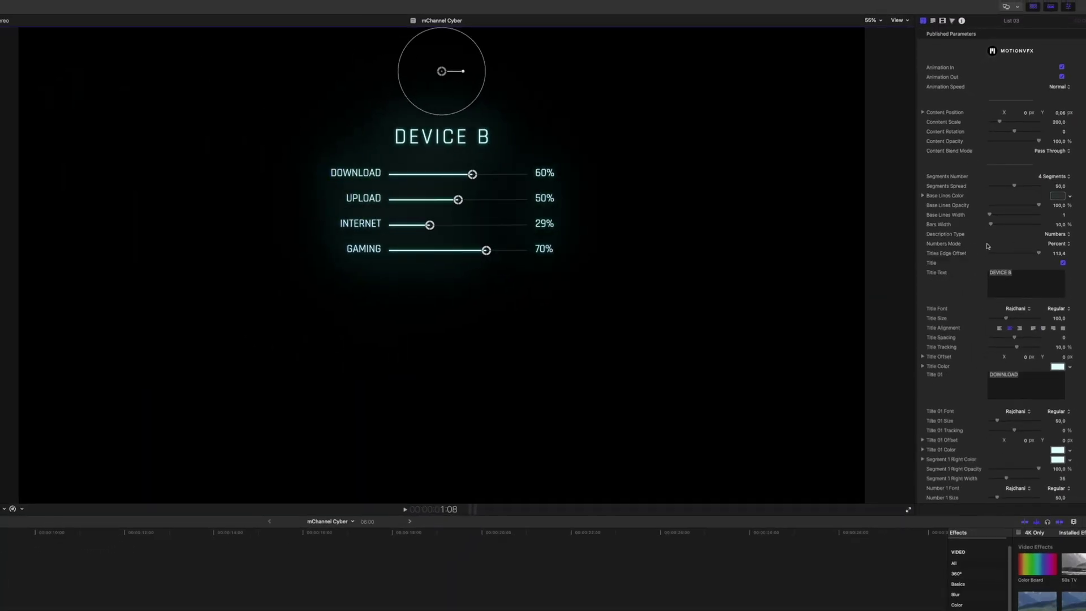
Step: Switch Numbers Mode to Number and then back to Percent
{"action": "left_click", "coordinate": [1063, 244]}
{"action": "left_click", "coordinate": [1056, 255]}
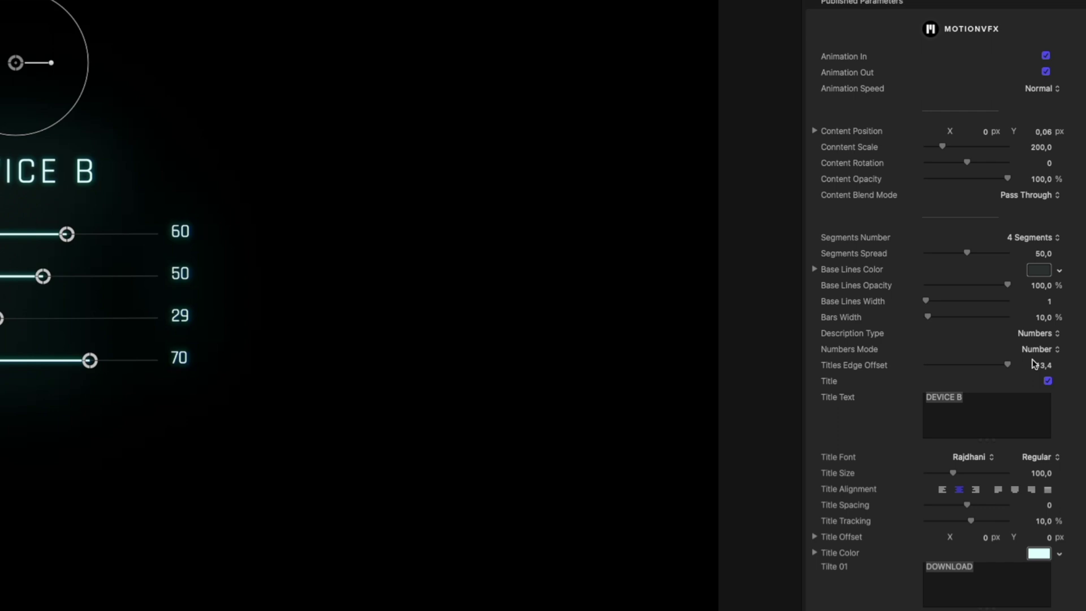
{"action": "left_click", "coordinate": [1040, 337]}
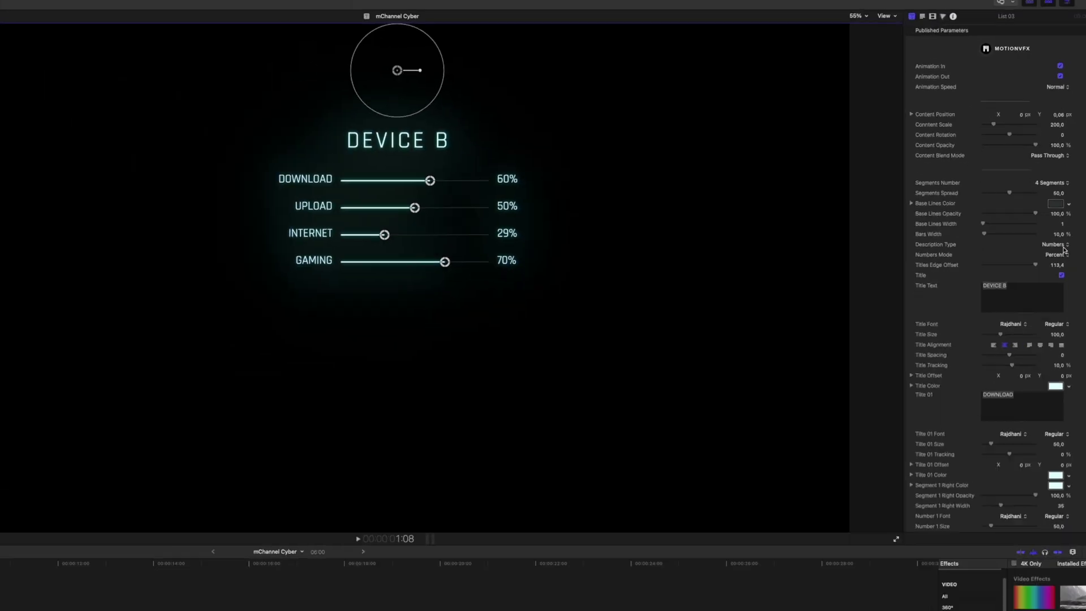
Step: Set Description Type to Texts and start typing 'SU' into the Text 01 field
{"action": "left_click", "coordinate": [1063, 245]}
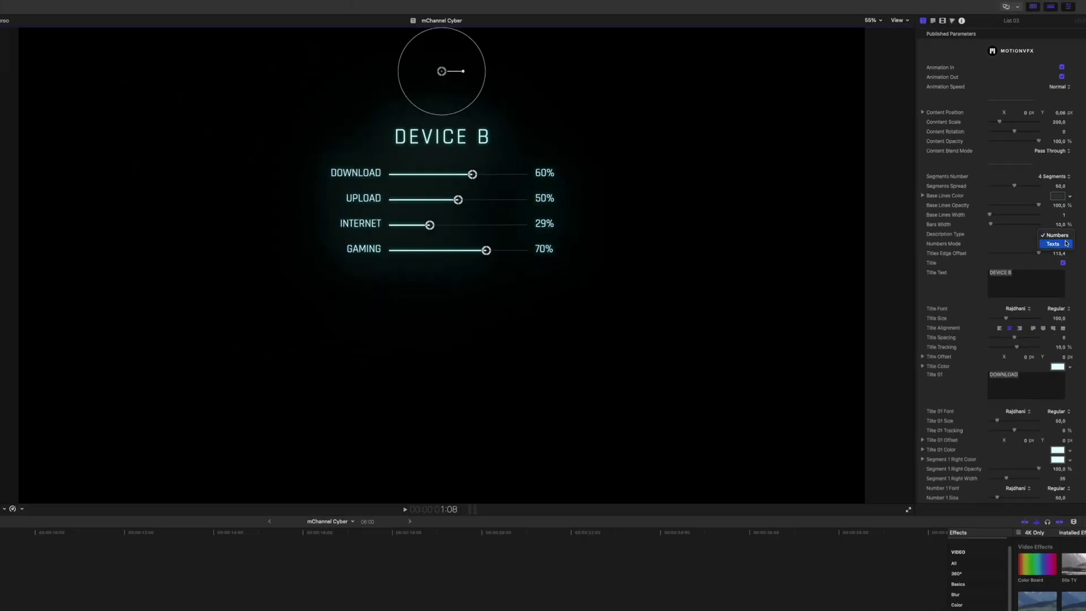
{"action": "left_click", "coordinate": [1066, 243]}
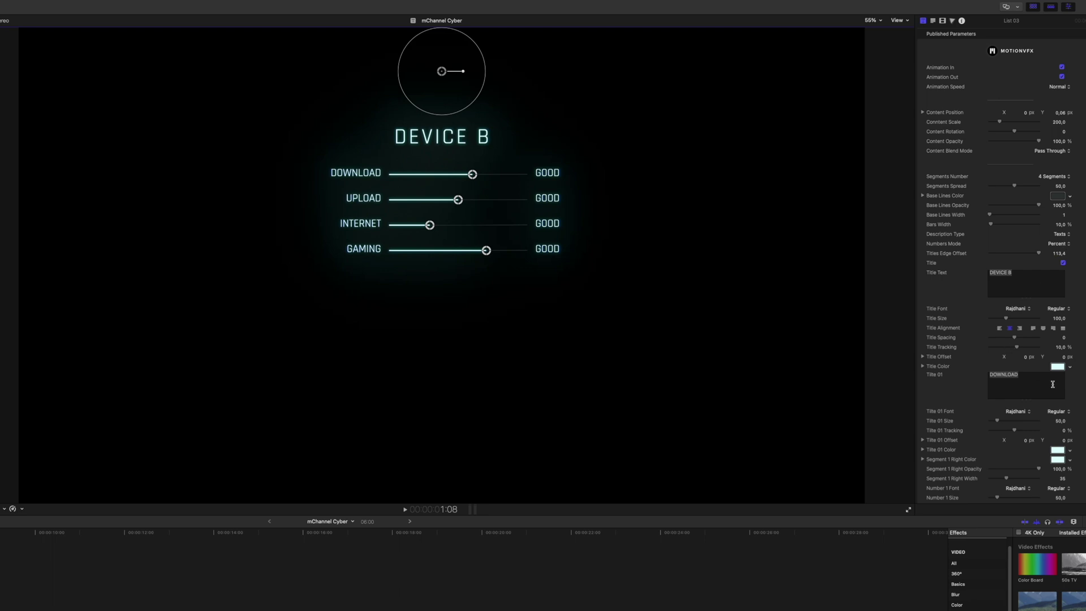
{"action": "scroll", "coordinate": [1077, 294], "scroll_direction": "down", "scroll_amount": 8}
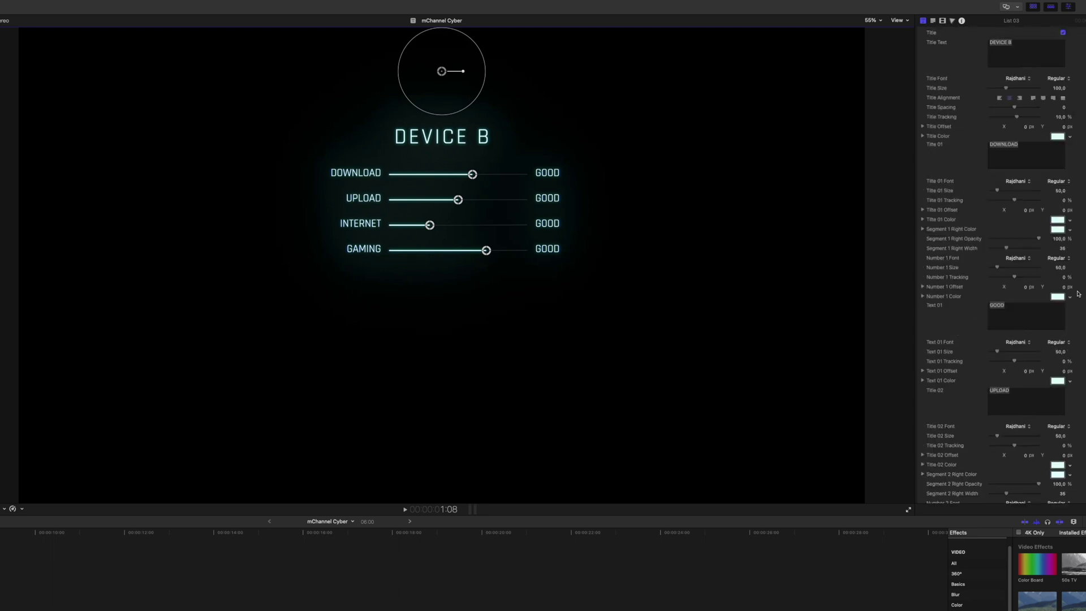
{"action": "left_click", "coordinate": [1036, 320]}
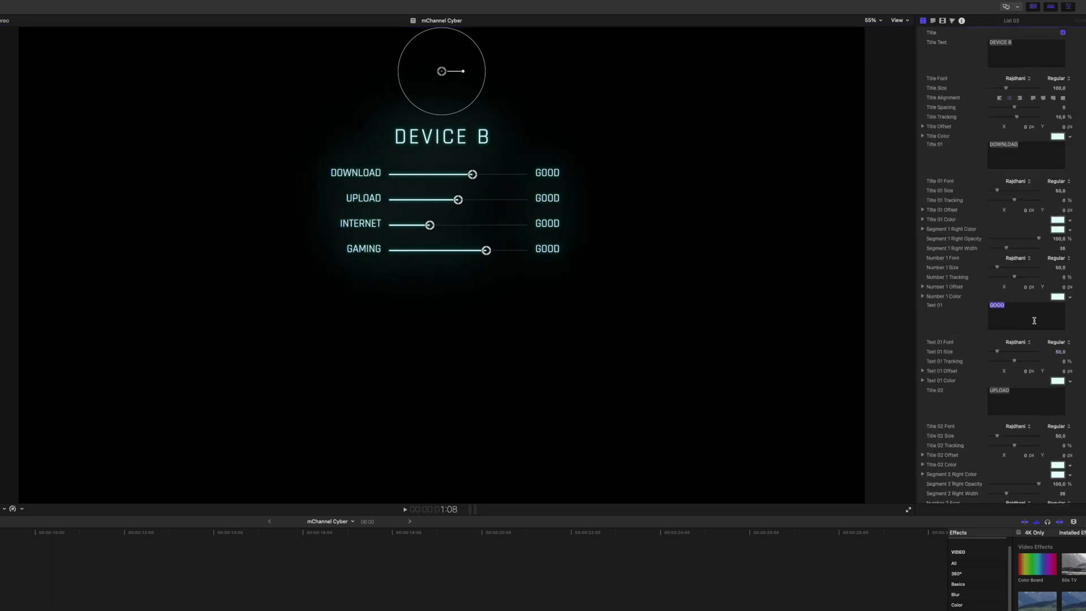
{"action": "type", "text": "SU"}
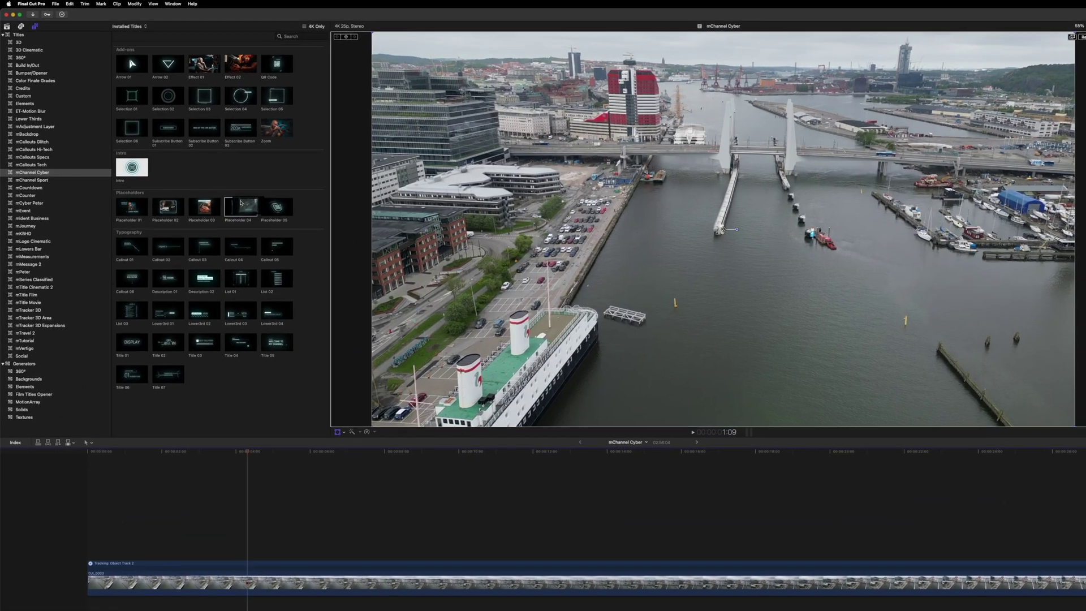
Step: Place Placeholder 04 over the drone clip and fit its tracking box around the bridge
{"action": "left_click_drag", "start_coordinate": [240, 202], "coordinate": [769, 125]}
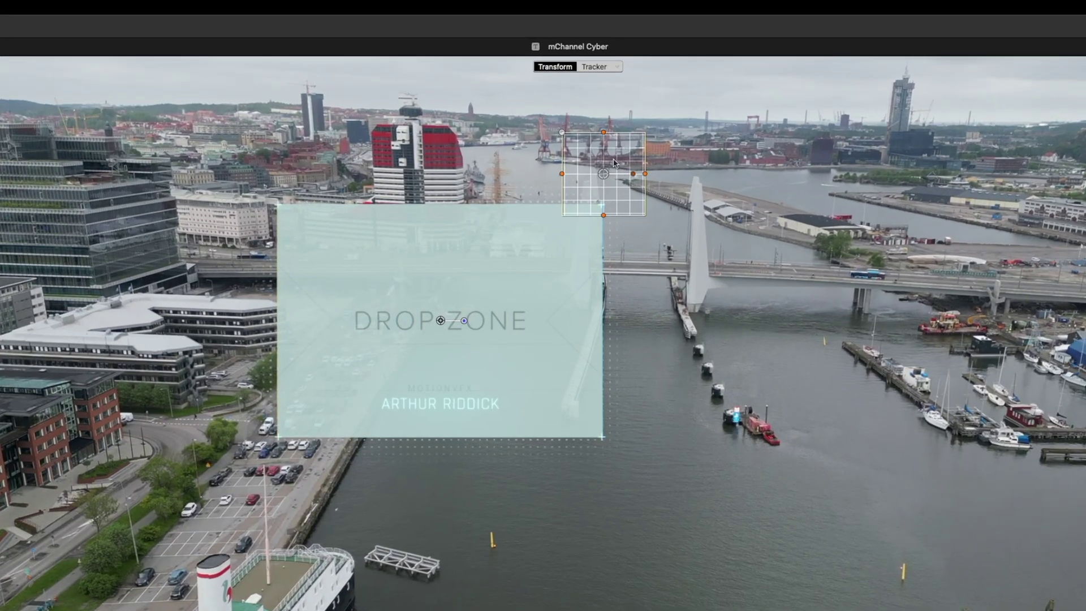
{"action": "left_click_drag", "start_coordinate": [615, 163], "coordinate": [622, 195]}
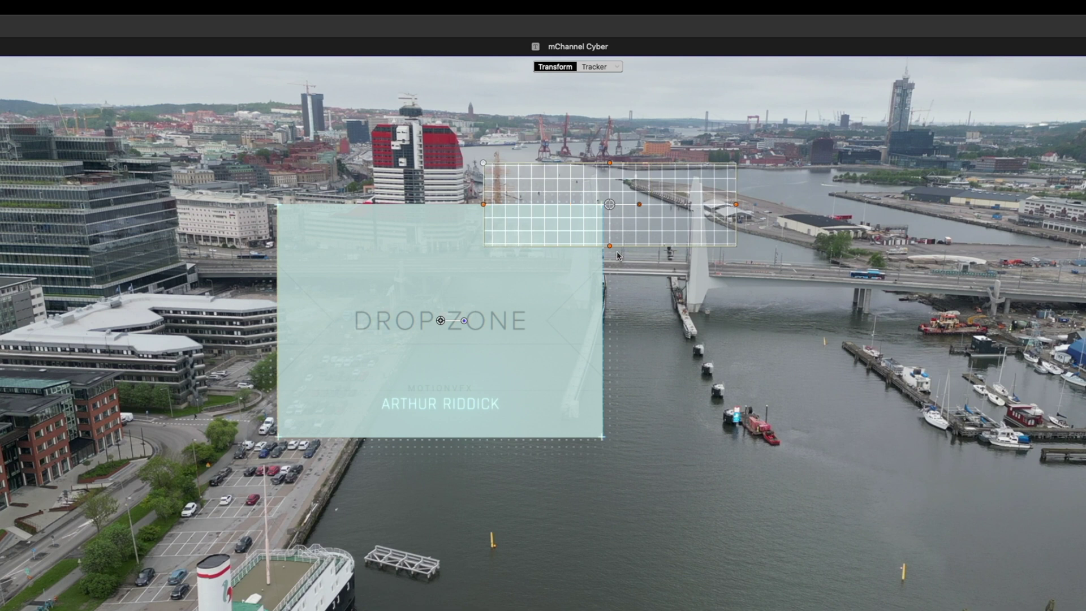
{"action": "left_click_drag", "start_coordinate": [616, 250], "coordinate": [650, 256]}
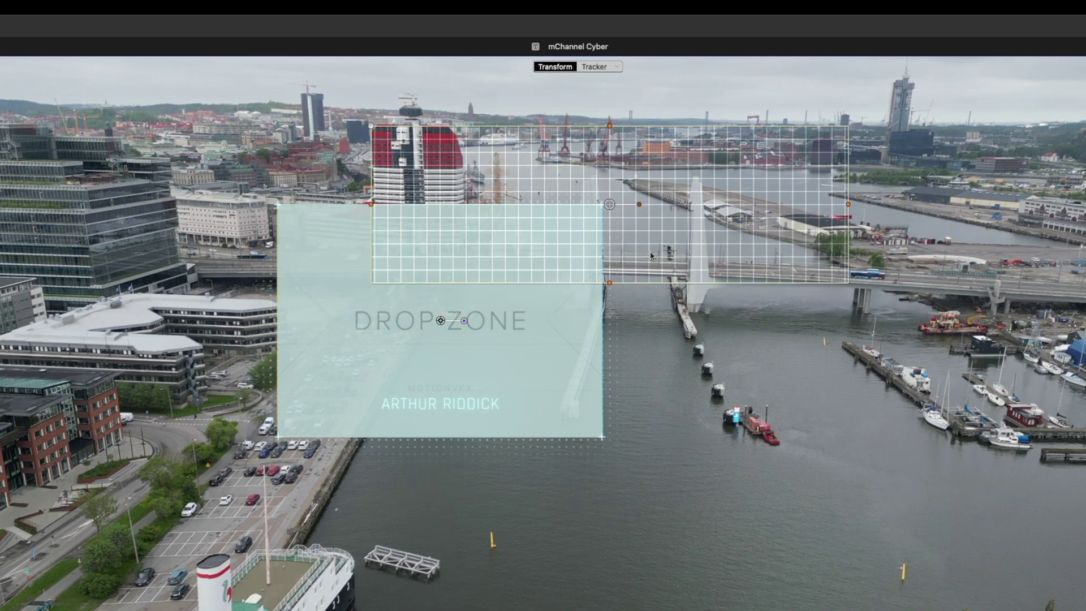
{"action": "left_click_drag", "start_coordinate": [610, 132], "coordinate": [610, 67]}
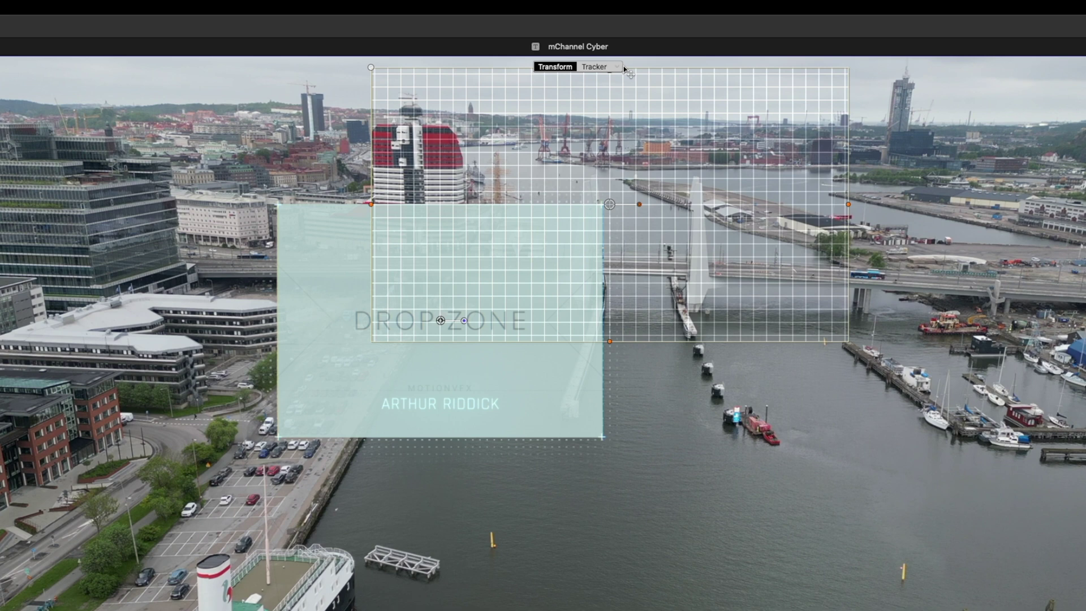
{"action": "left_click_drag", "start_coordinate": [660, 180], "coordinate": [690, 231]}
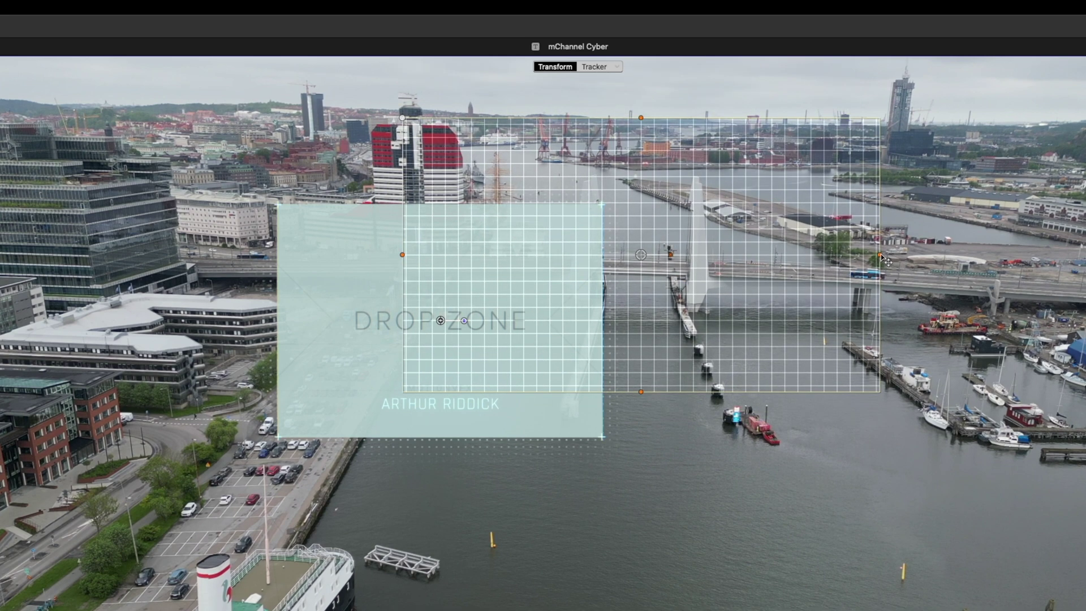
{"action": "left_click_drag", "start_coordinate": [880, 256], "coordinate": [820, 255]}
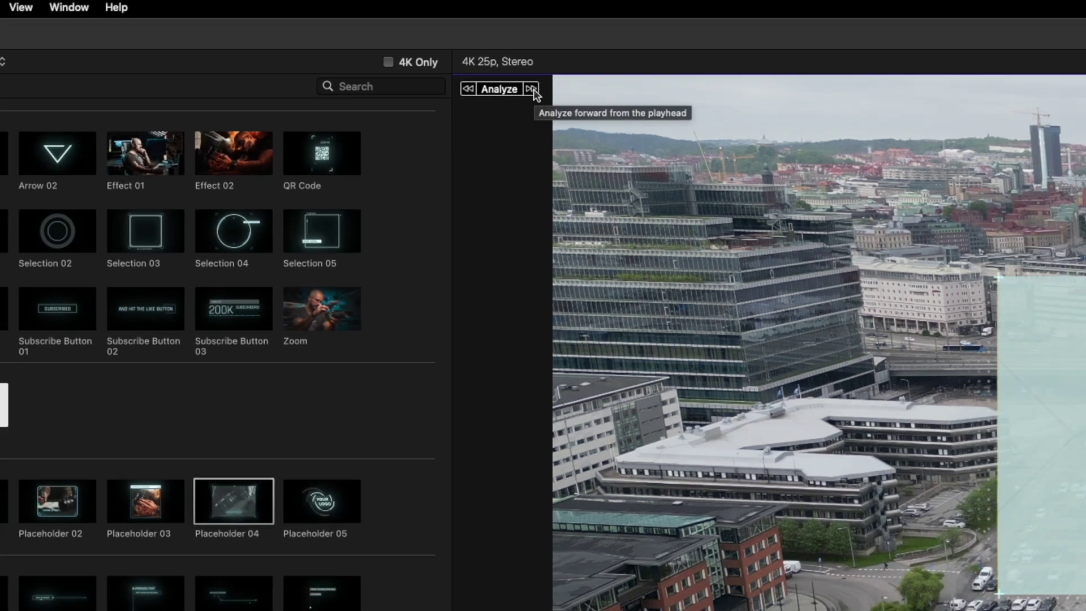
Step: Analyze the bridge region forward, stop the analysis, and return to the DROP ZONE title's start
{"action": "left_click", "coordinate": [596, 100]}
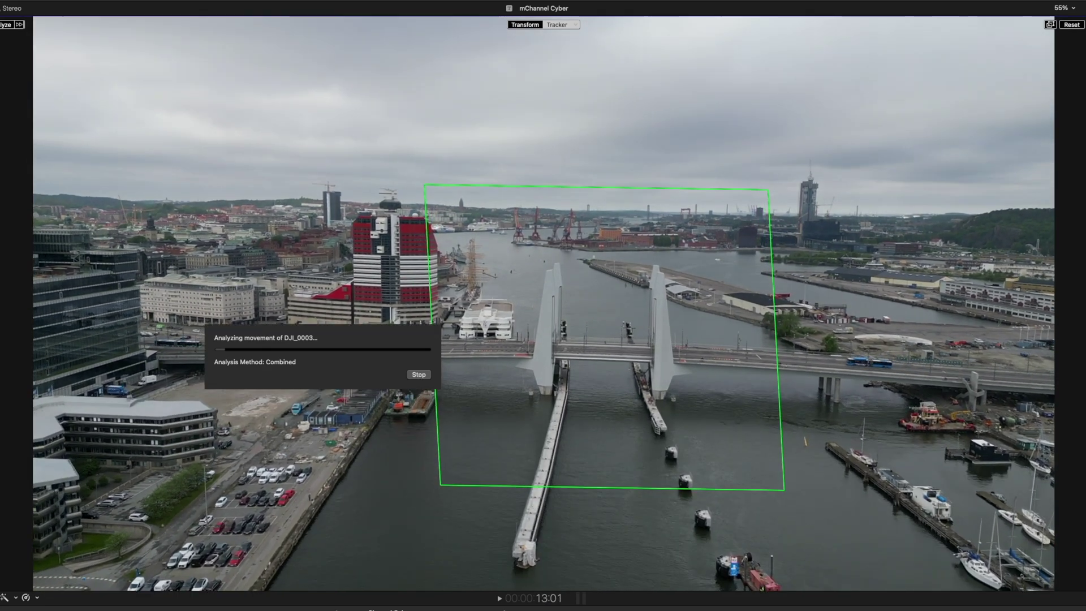
{"action": "left_click", "coordinate": [419, 374]}
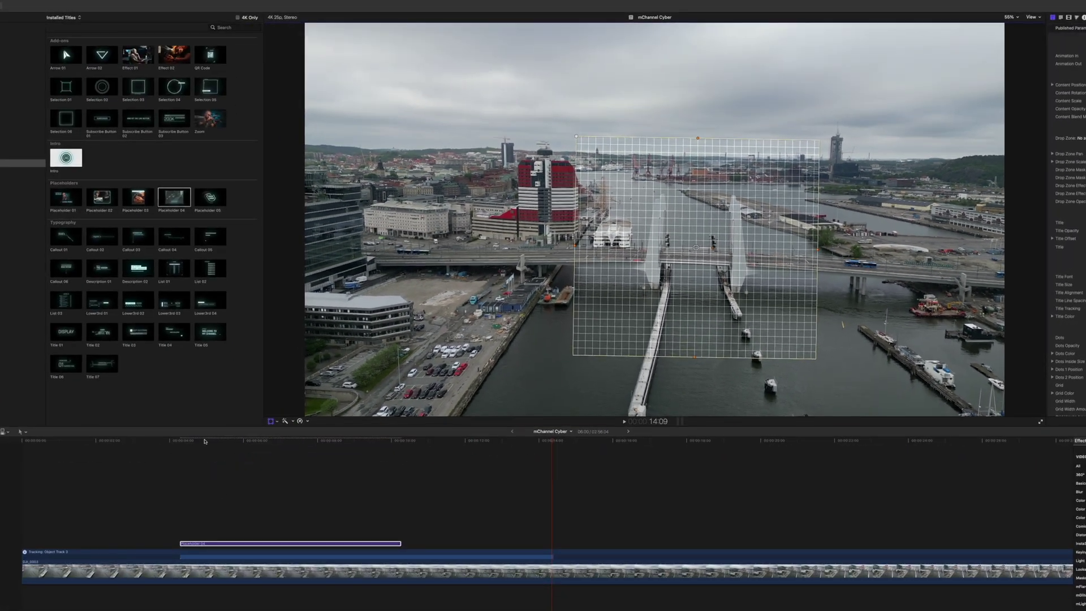
{"action": "left_click", "coordinate": [353, 469]}
{"action": "left_click", "coordinate": [182, 440]}
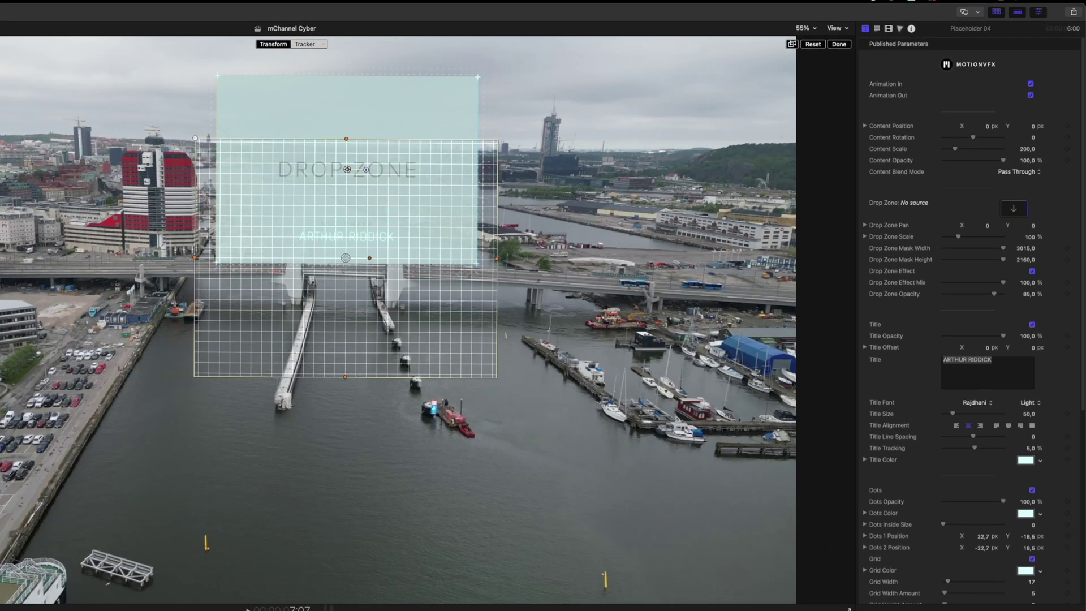
Step: Set drone clip C4492 as the Drop Zone source via its image well
{"action": "left_click", "coordinate": [1013, 210]}
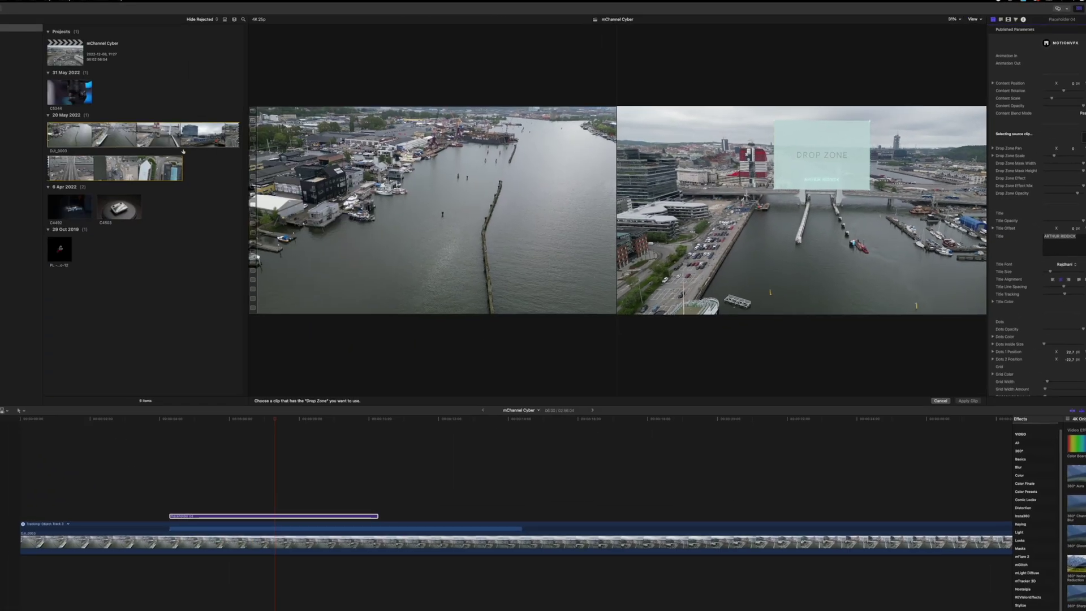
{"action": "left_click", "coordinate": [74, 210]}
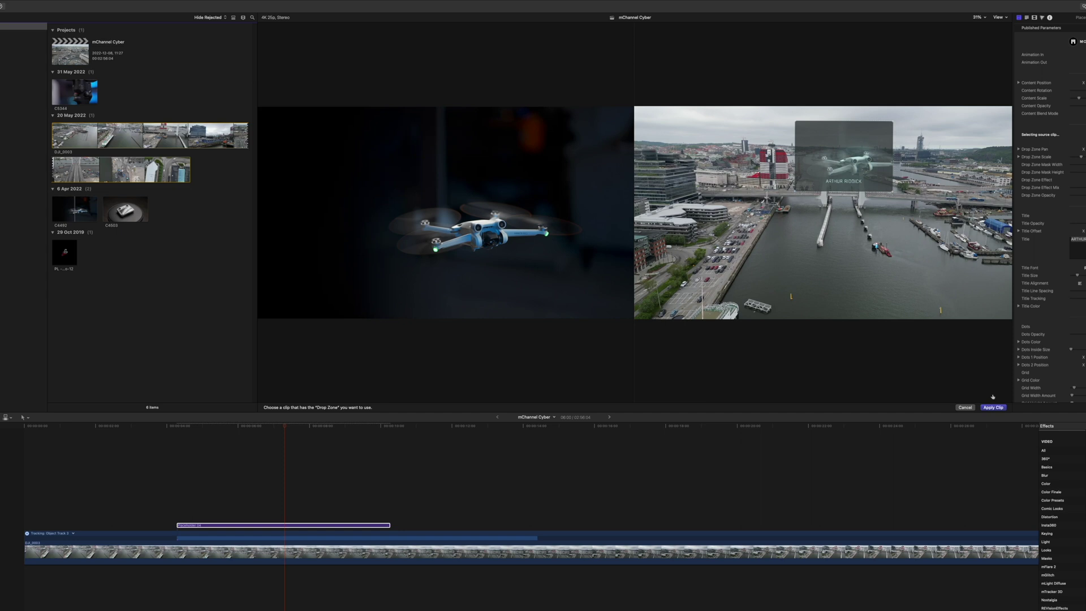